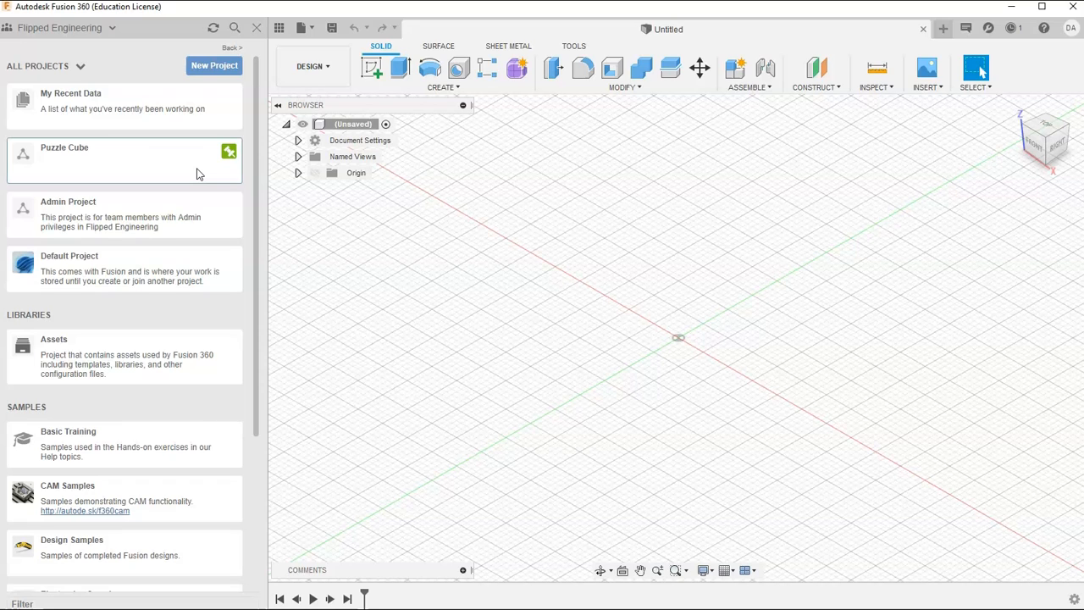
Step: Create a new project named "Engineering Lessons" and open it
left_click(215, 66)
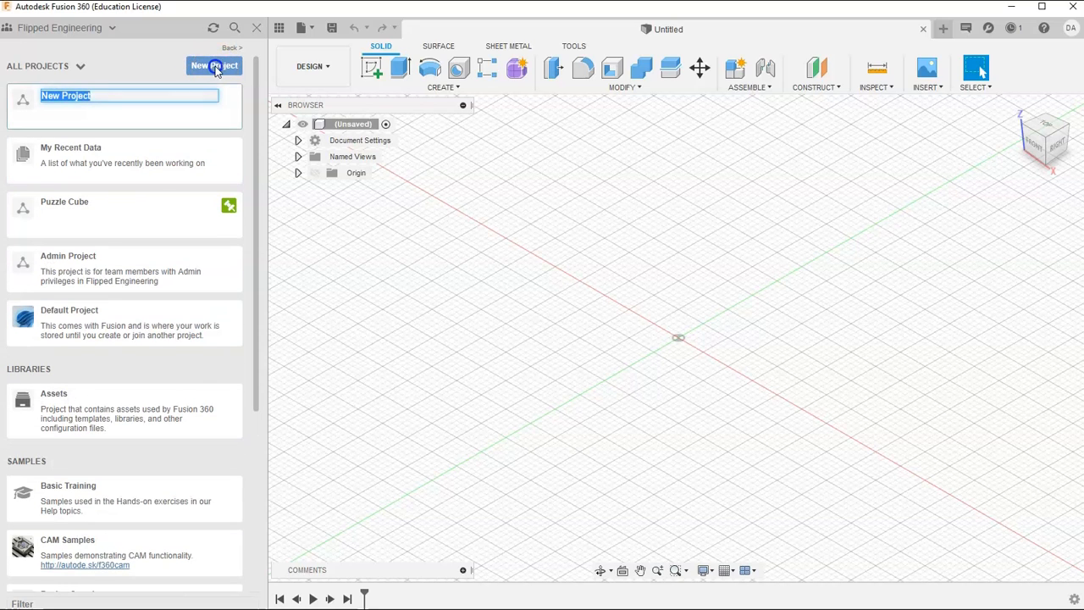
type("Engineering Less")
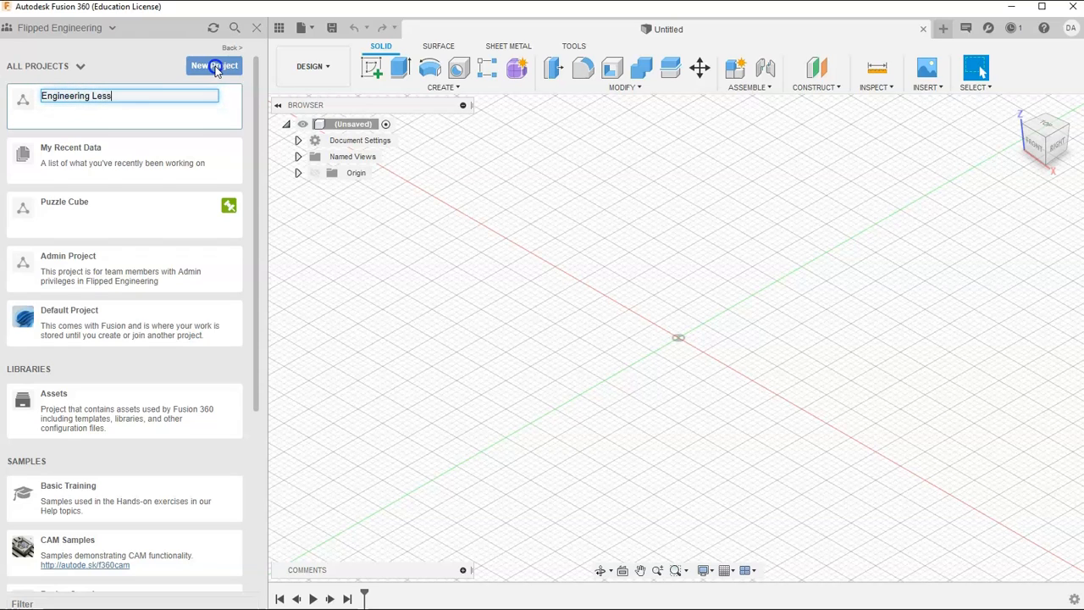
type("ons")
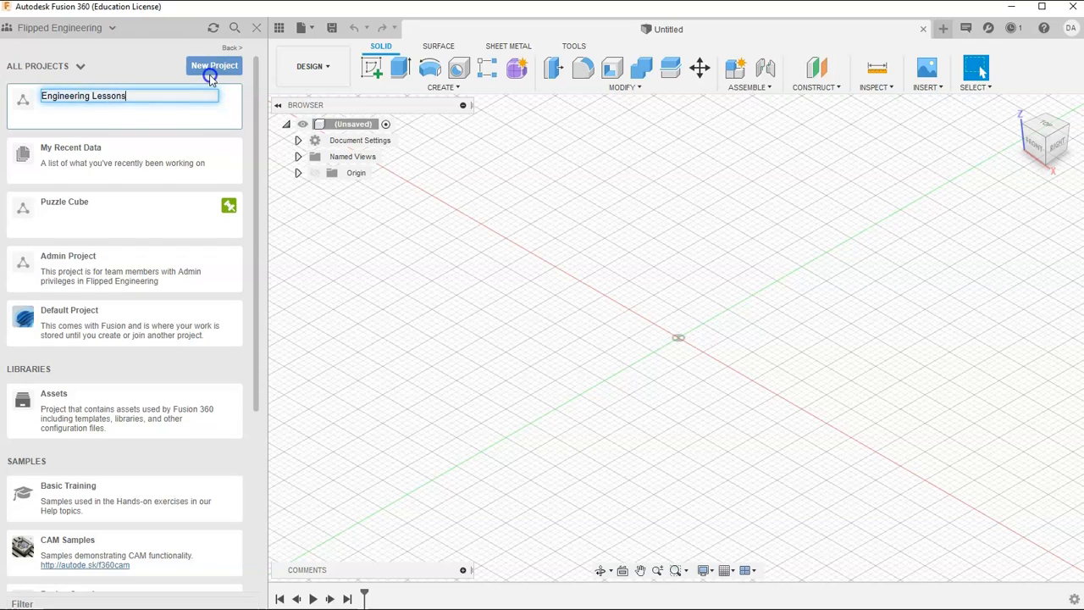
key("Return")
scroll(161, 235, "up", 3)
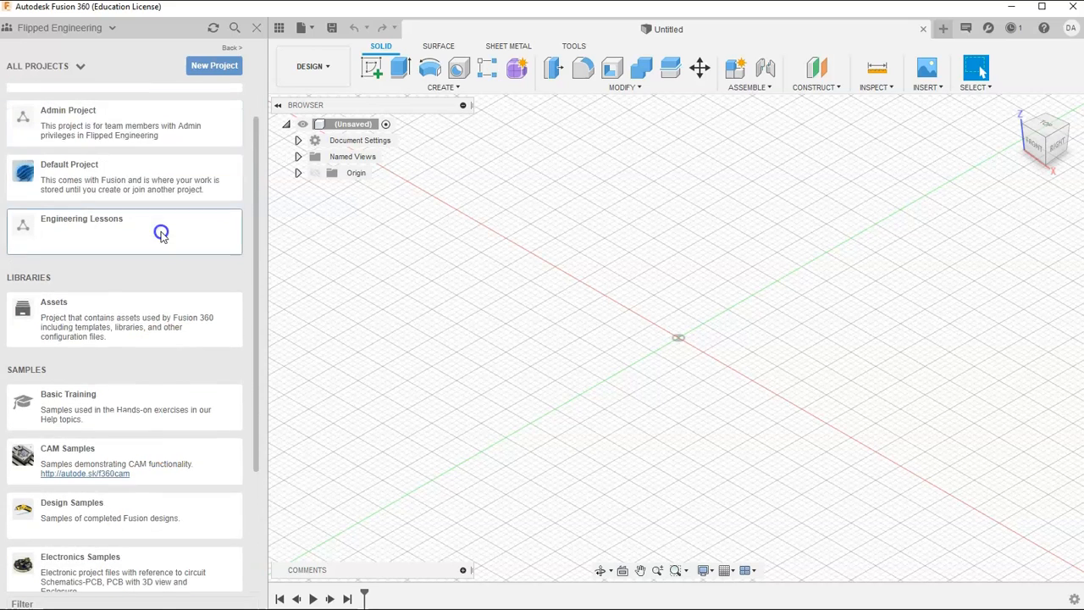
left_click(131, 327)
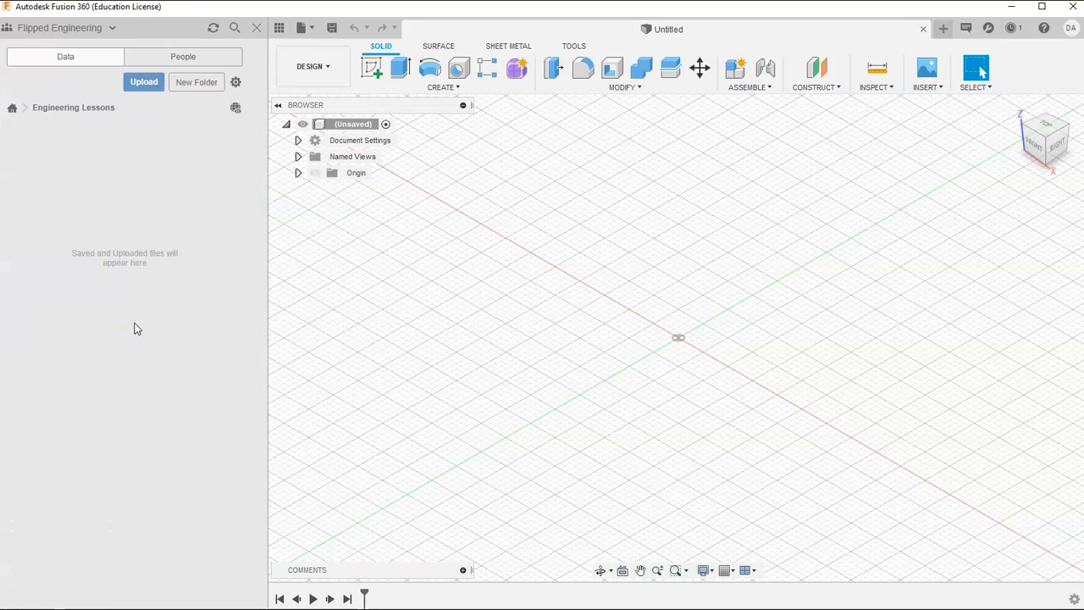
Step: Create a folder named "Shapes" in the Engineering Lessons project and open it
left_click(187, 88)
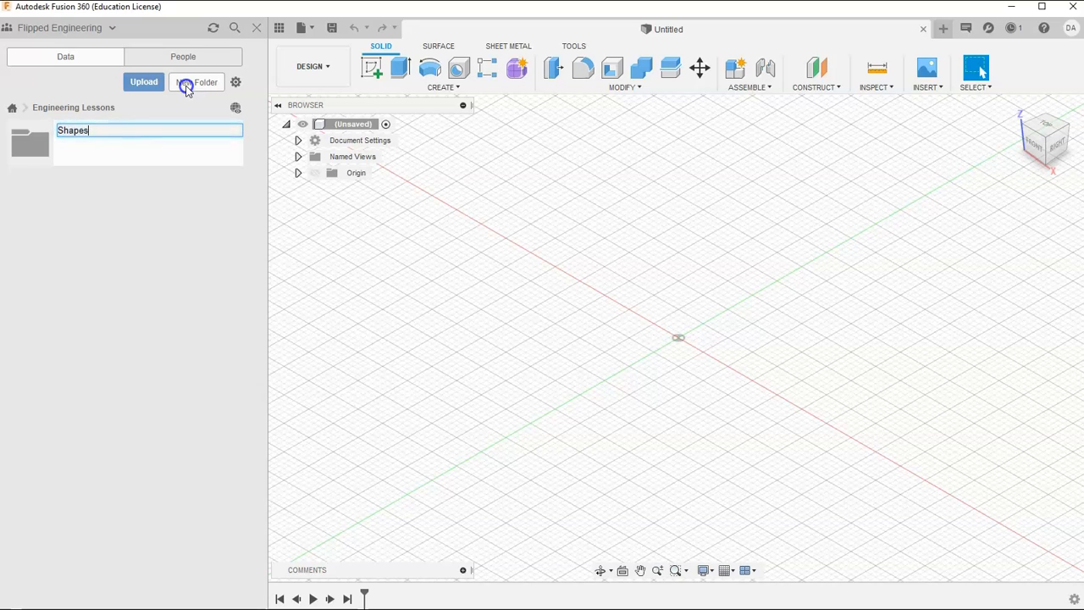
key("Return")
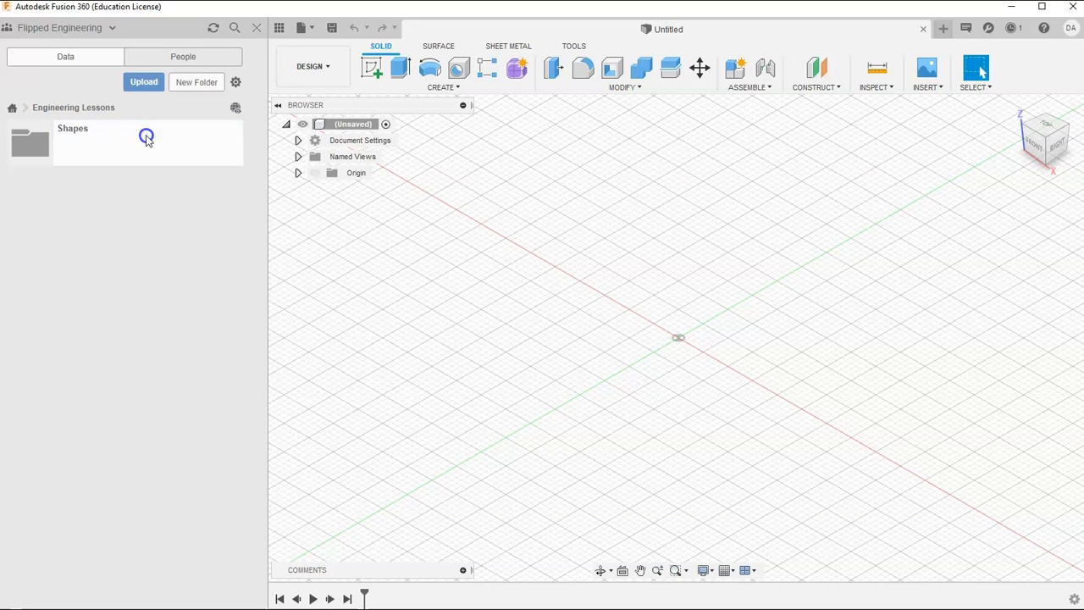
left_click(168, 219)
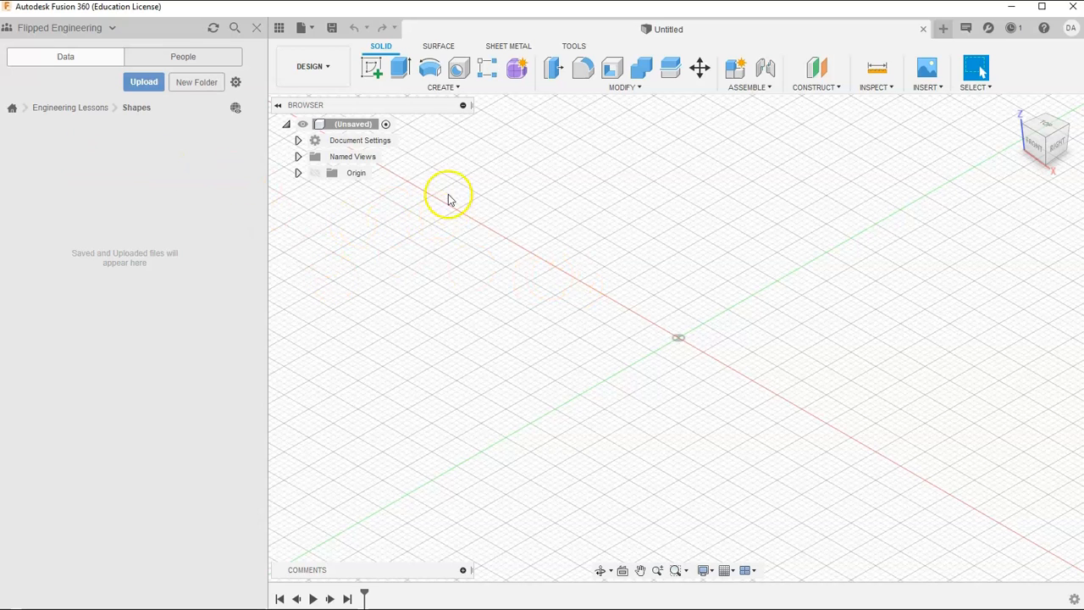
Step: Start a sketch on the front origin plane and draw two separate 2-point rectangles on the negative X side of the origin
left_click(374, 71)
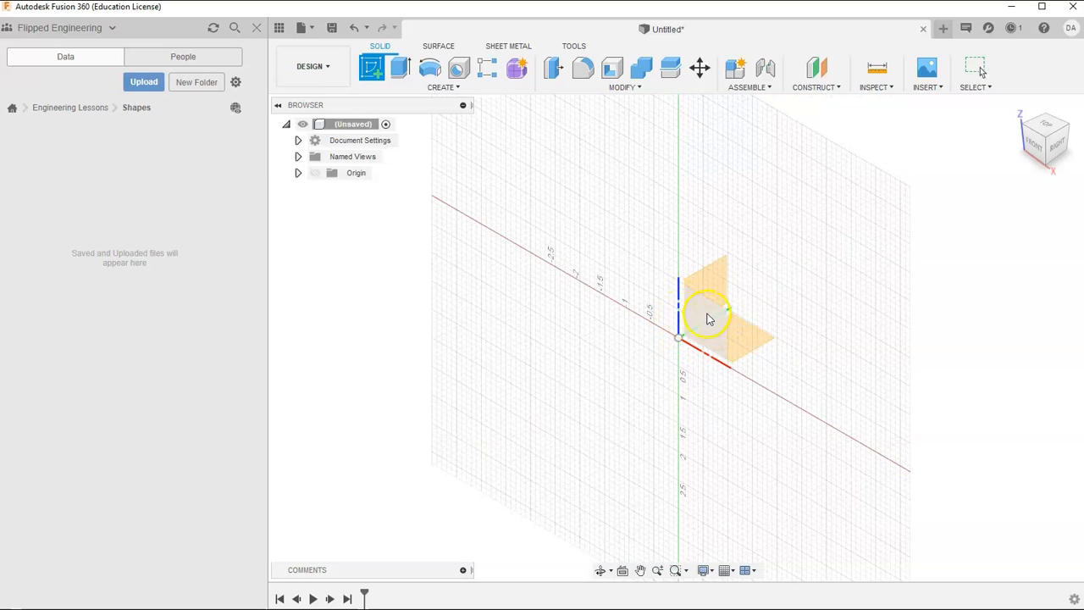
left_click(708, 317)
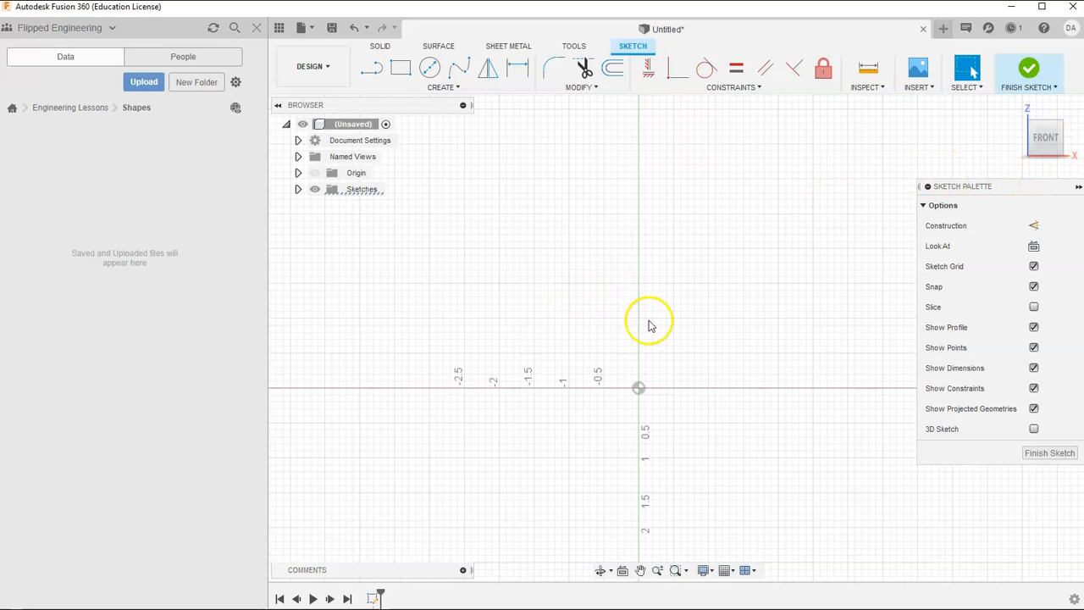
left_click(402, 71)
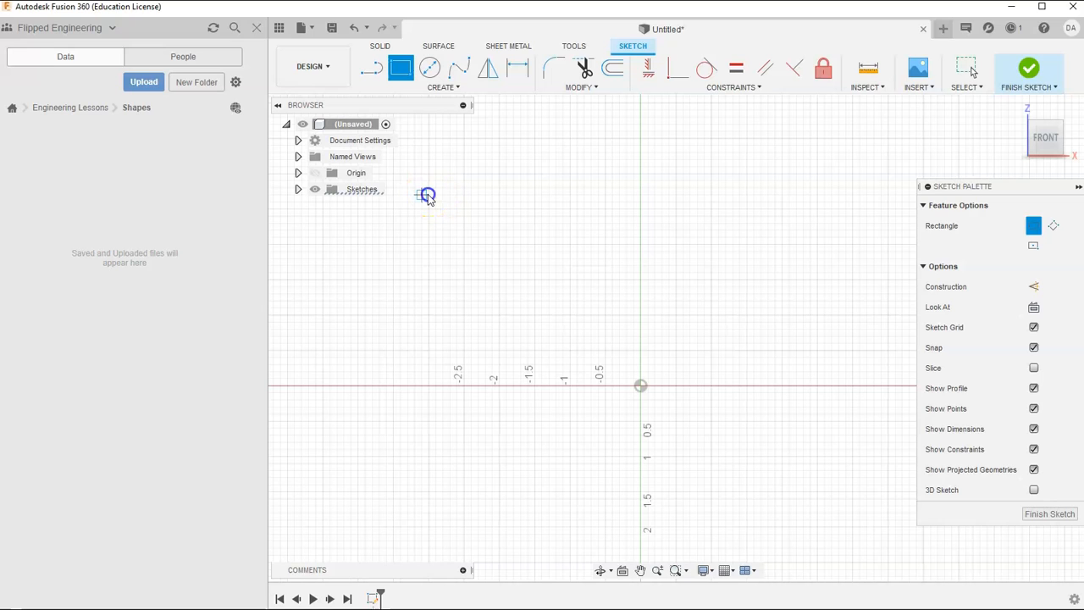
mouse_move(422, 194)
left_mouse_down()
mouse_move(494, 263)
mouse_move(562, 284)
mouse_move(588, 283)
mouse_move(593, 267)
mouse_move(571, 269)
left_mouse_up()
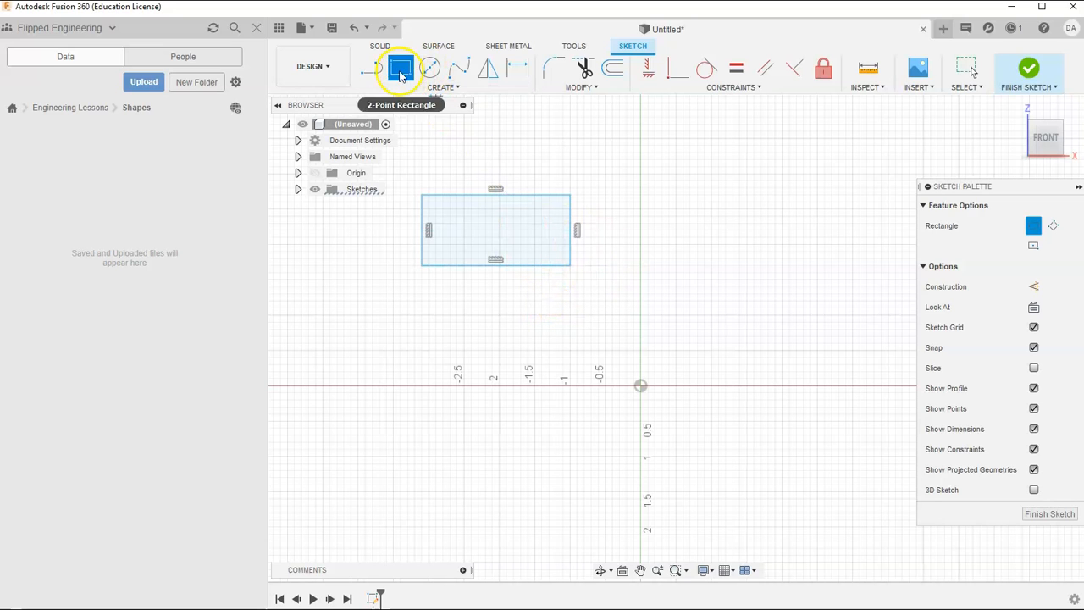
left_click(351, 289)
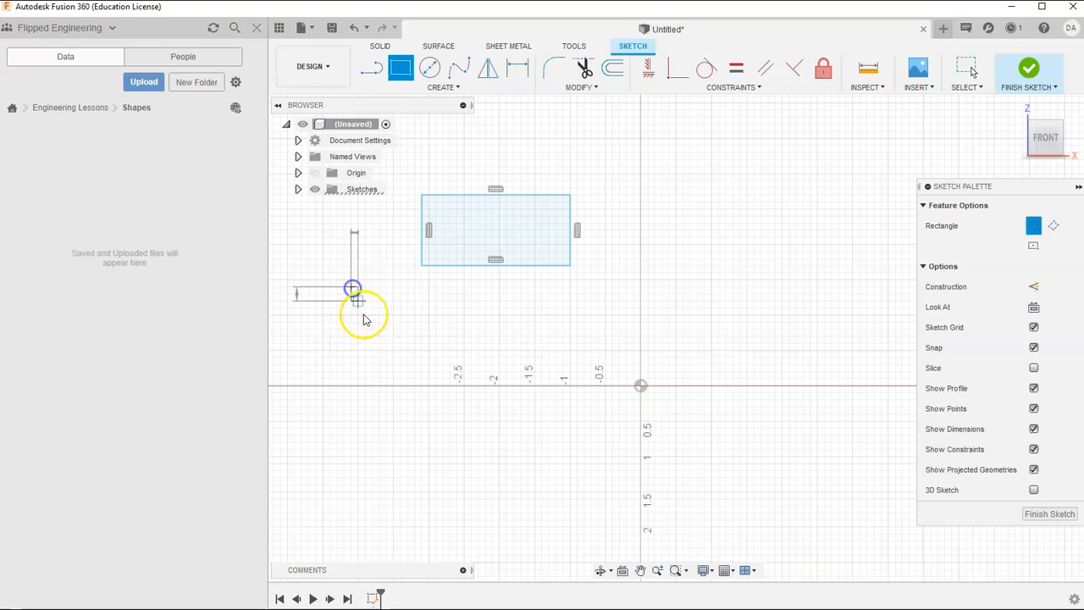
left_click(478, 399)
Step: Draw two more 2-point rectangles, one enclosing the origin and one about 1.8 by 0.9 in below the X axis
left_click(549, 301)
left_click(669, 415)
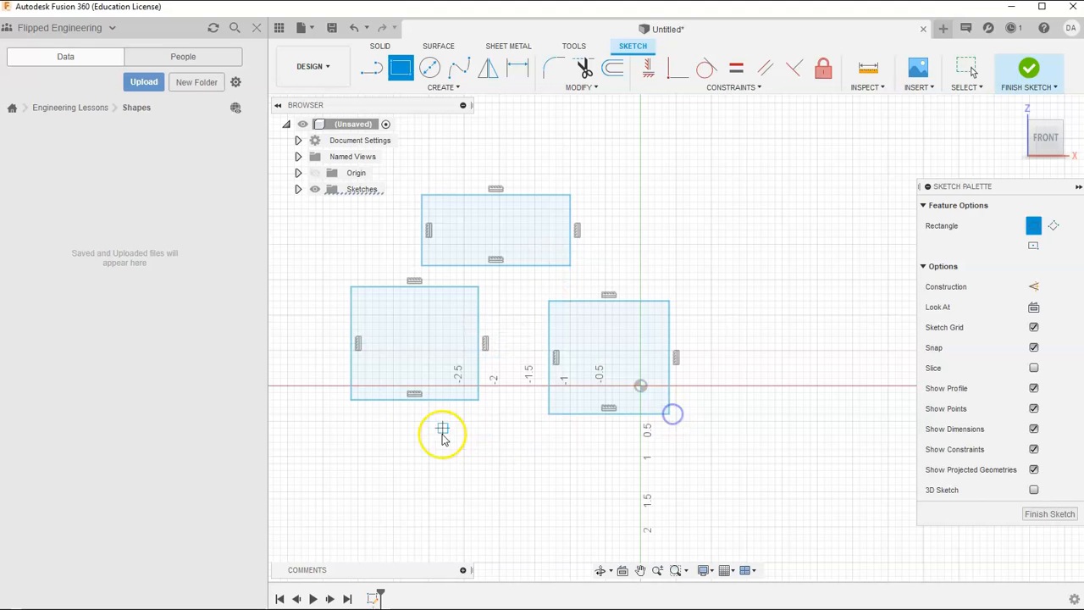
left_click(379, 435)
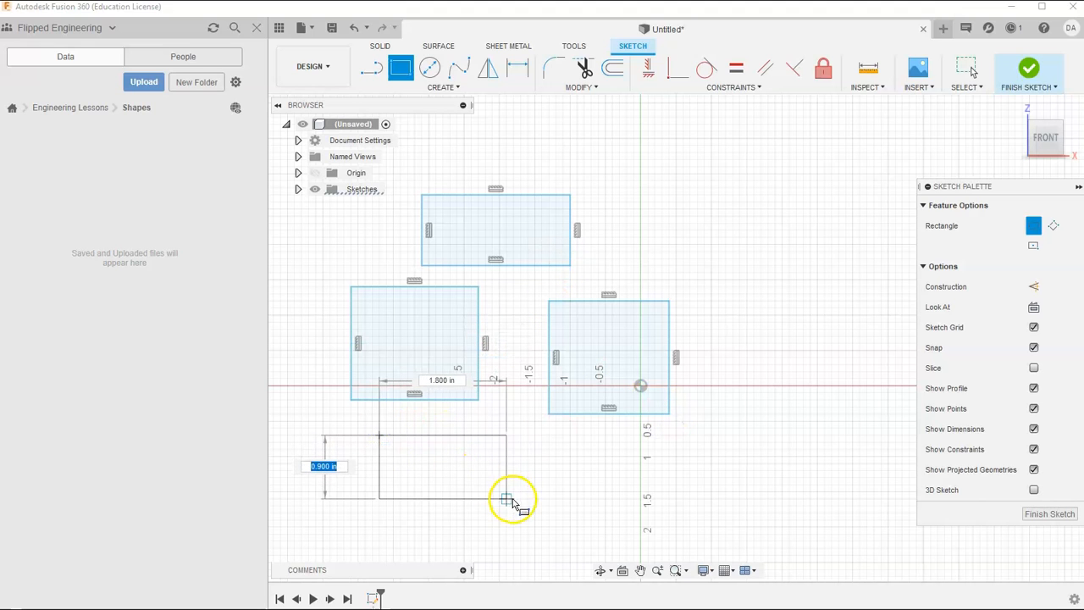
left_click(507, 499)
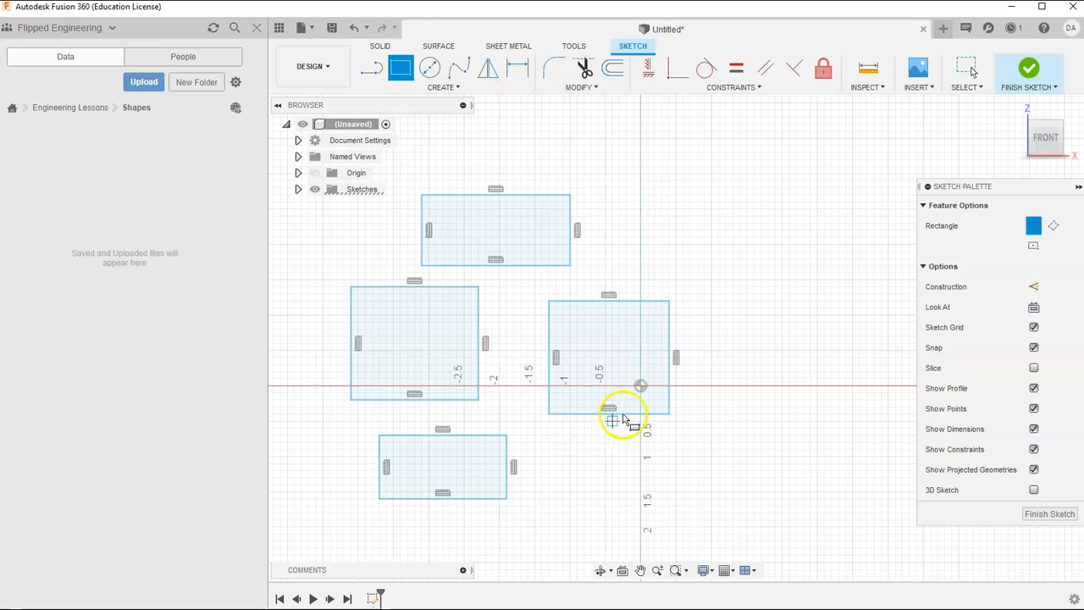
right_click(621, 223)
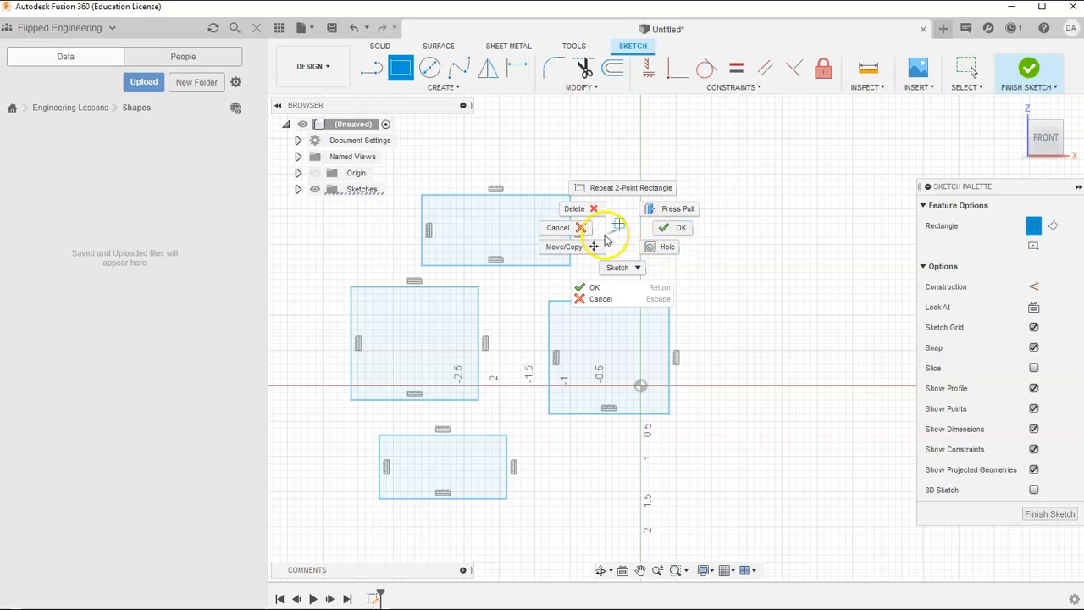
left_click(584, 230)
left_click(404, 68)
left_click(520, 609)
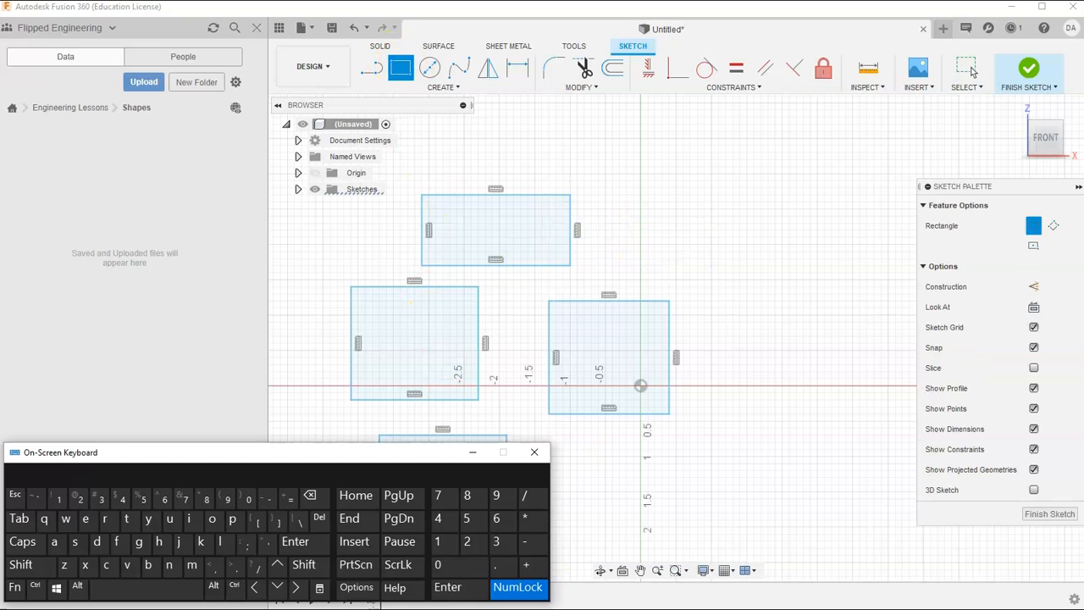
left_click(17, 500)
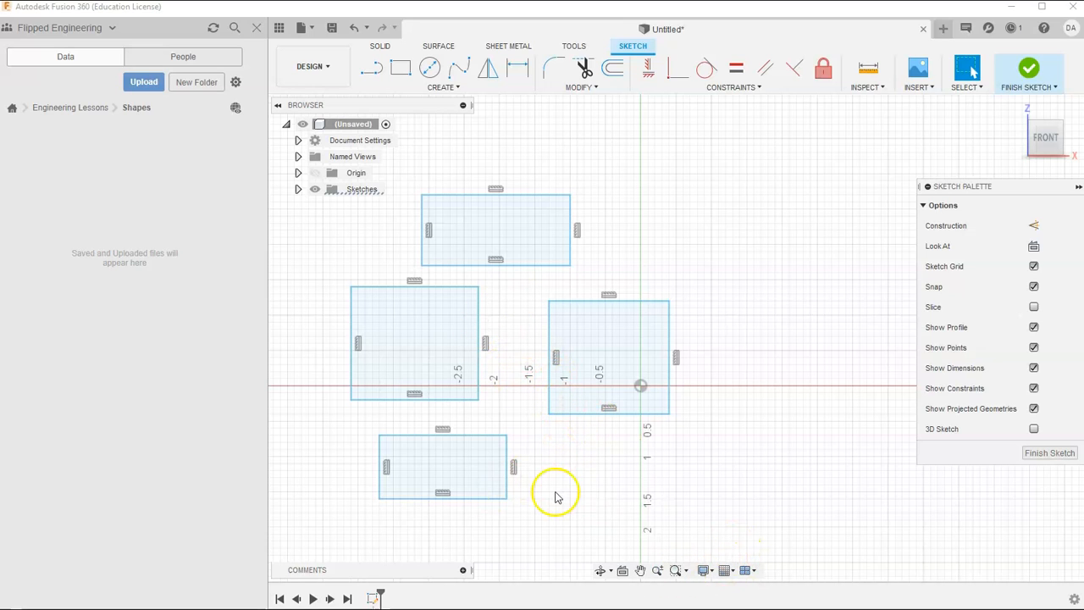
Step: Undo the last two rectangles, the one below the X axis and the one enclosing the origin
left_click(353, 29)
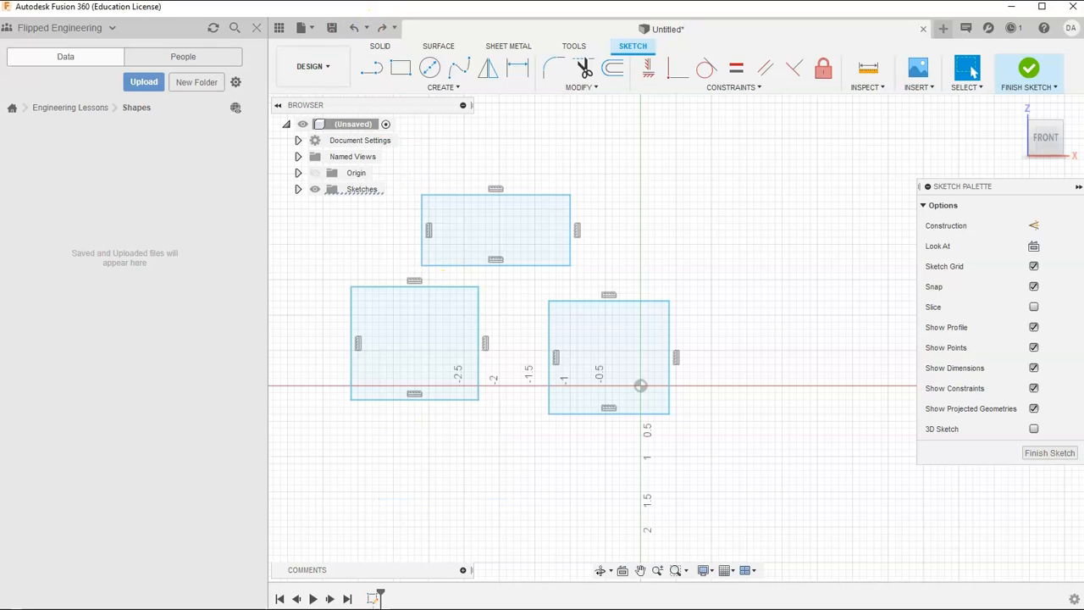
left_click(62, 453)
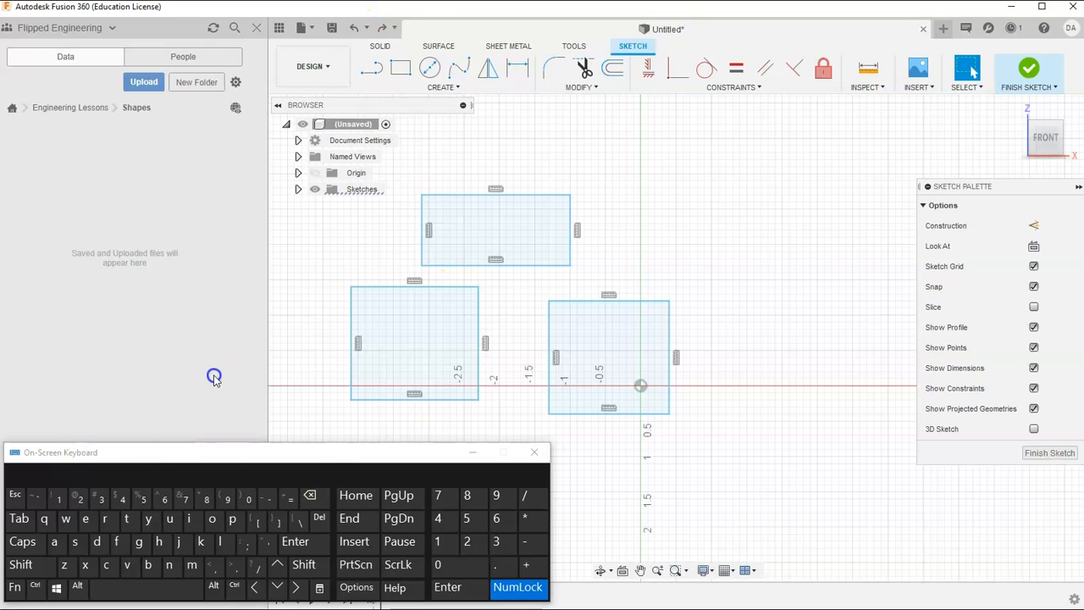
left_click(35, 586)
left_click(63, 564)
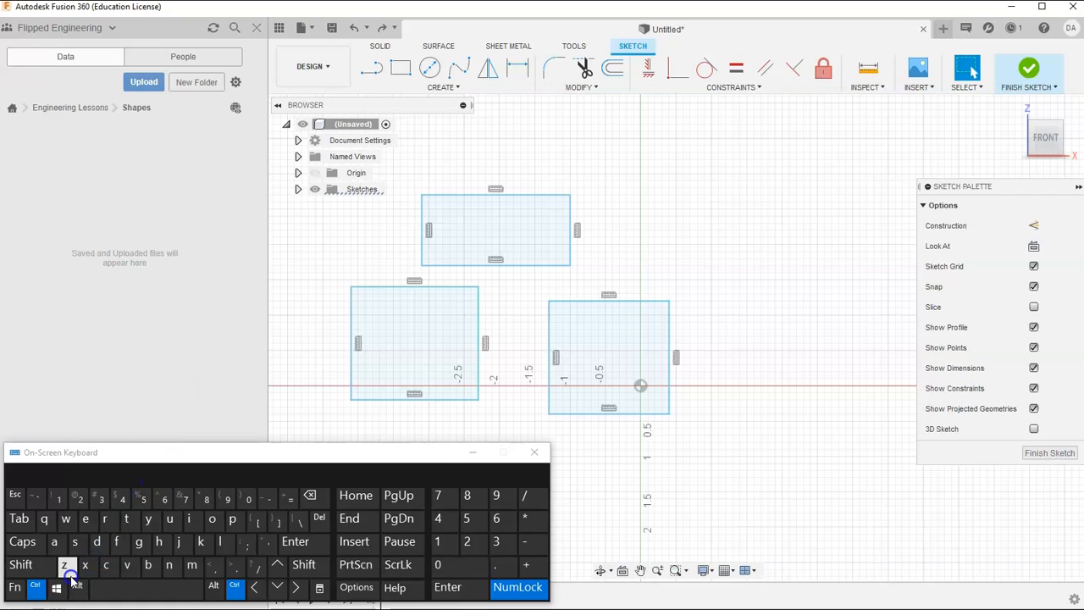
left_click(479, 451)
left_click(534, 387)
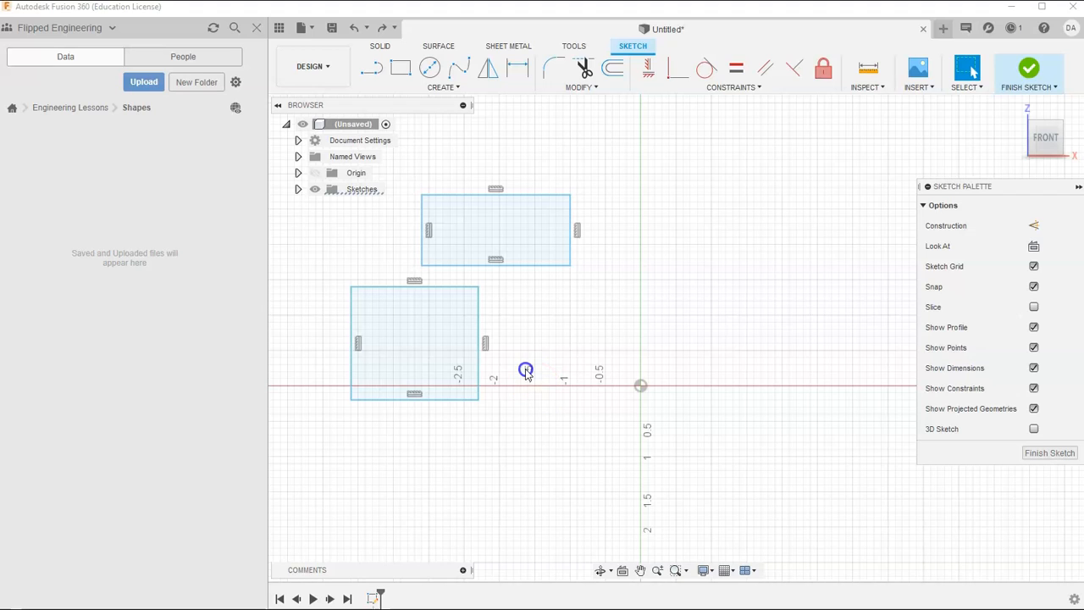
left_click(576, 384)
Step: Redo the rectangle enclosing the origin and undo it again
left_click(365, 35)
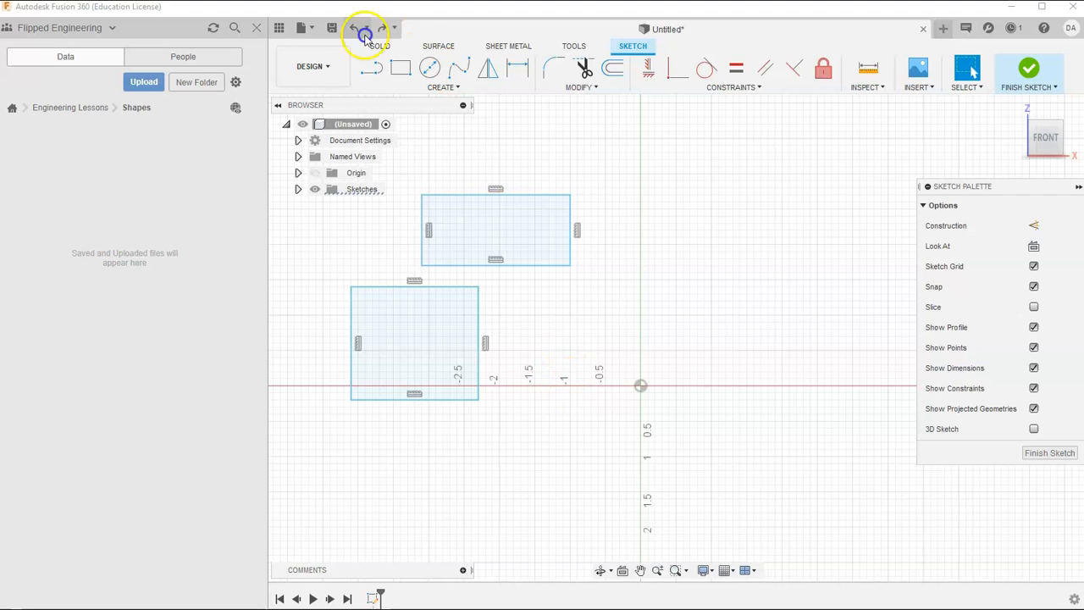
left_click(382, 32)
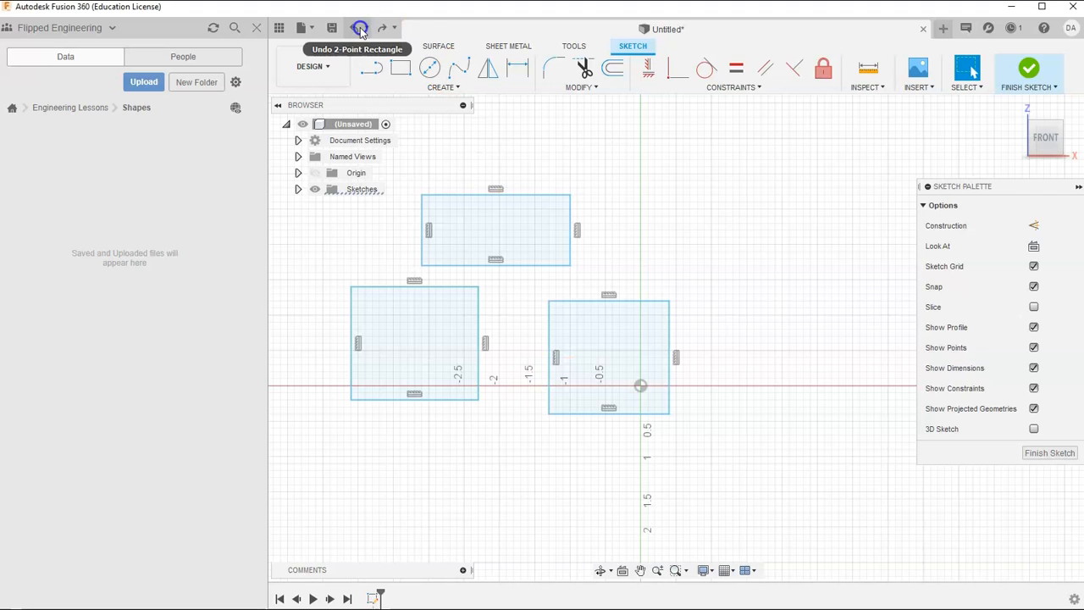
left_click(353, 30)
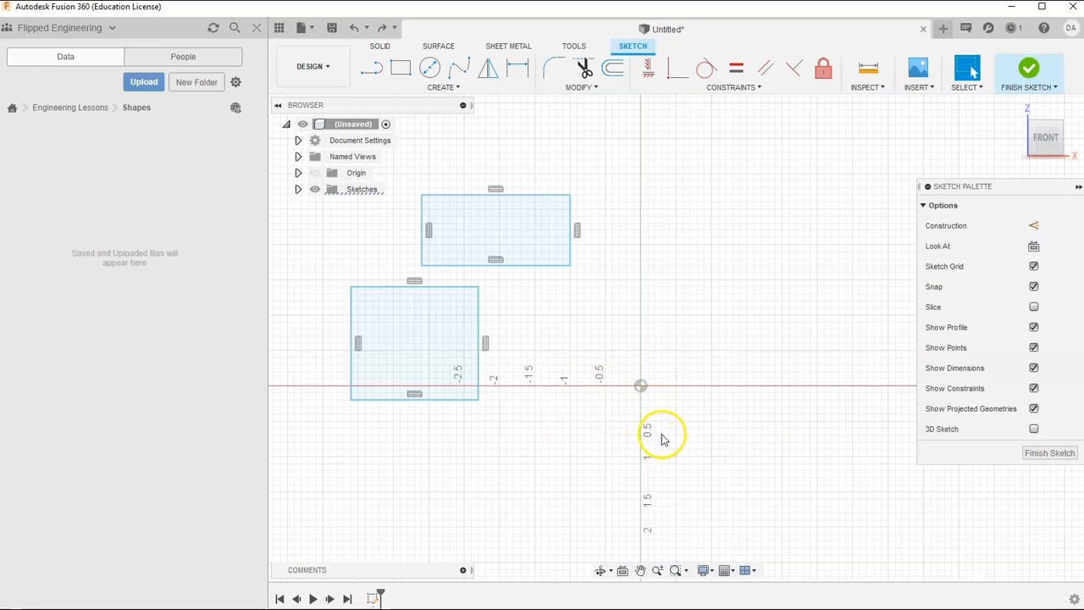
Step: Select each rectangle profile individually, try selection windows in both directions across the sketch, and clear the selection
left_click(456, 392)
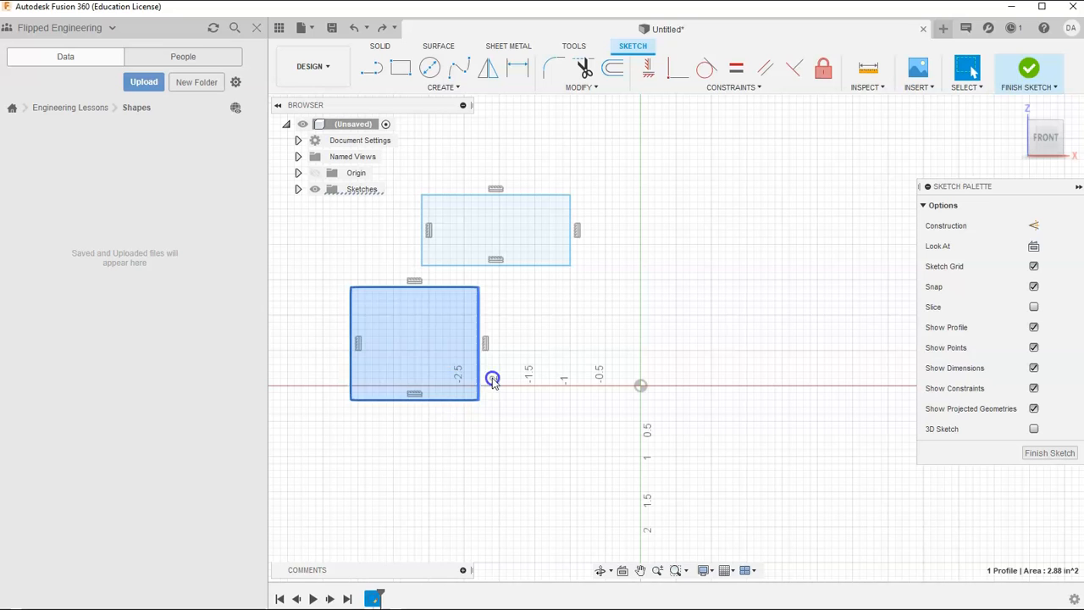
left_click(537, 251)
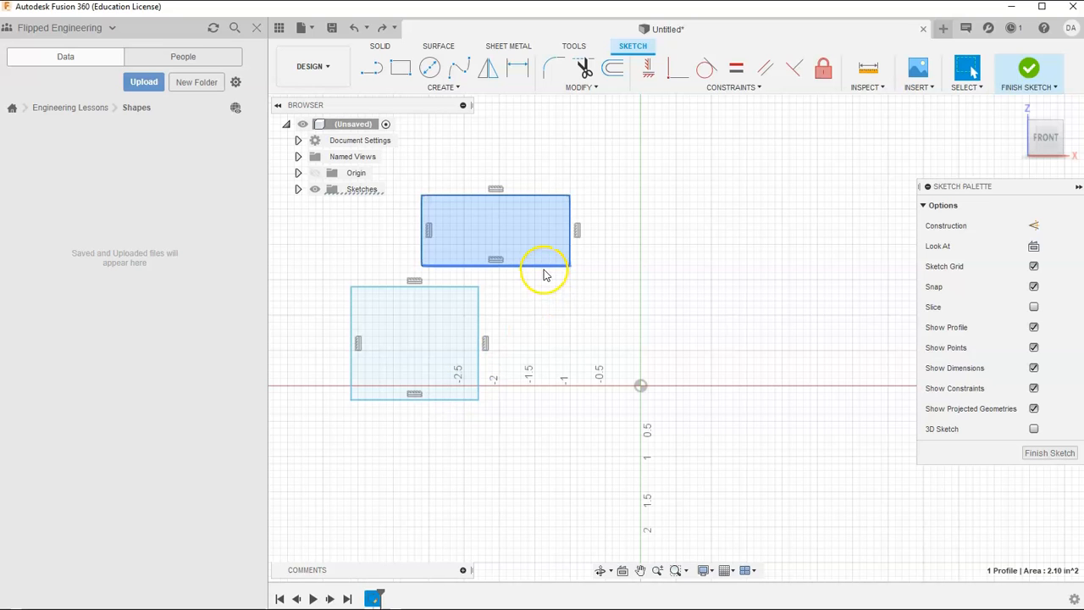
left_click(544, 267)
left_click(545, 295)
left_click_drag(631, 428, 388, 242)
left_click(332, 474)
left_click_drag(314, 441, 603, 239)
left_click(600, 366)
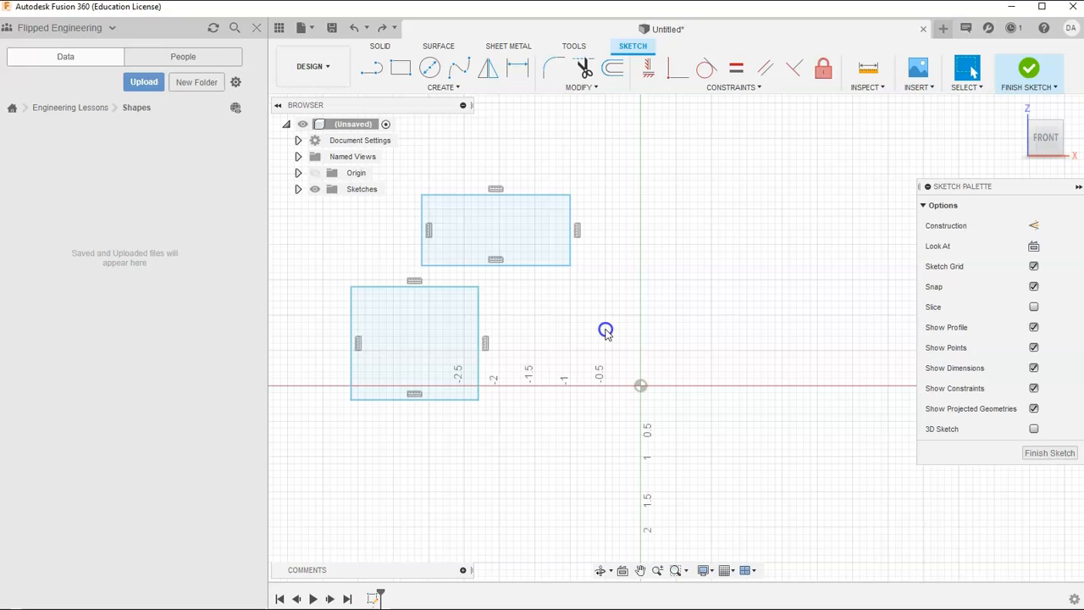
right_click(606, 330)
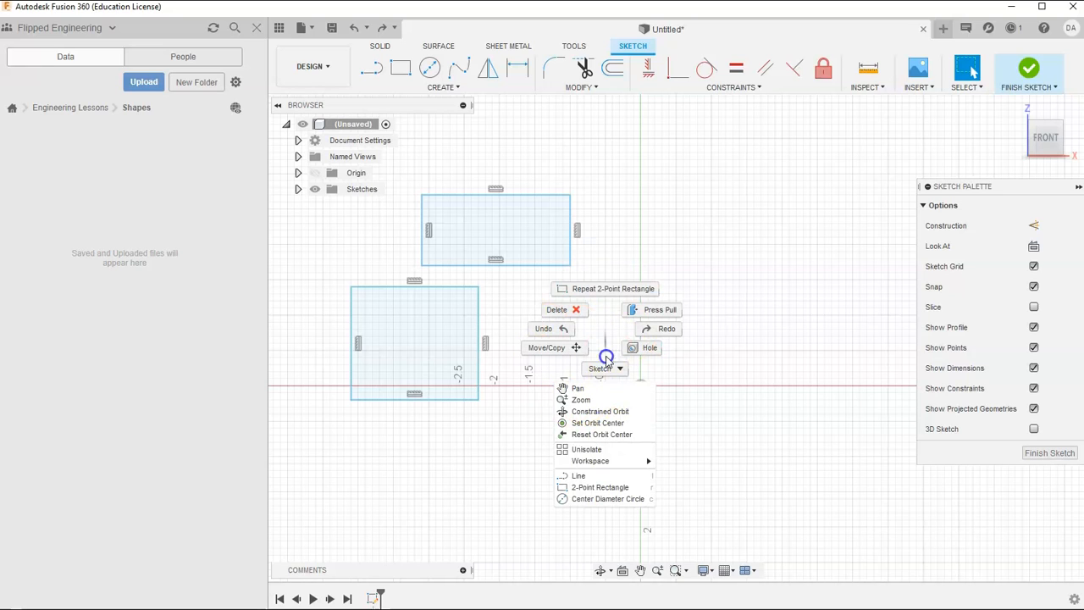
left_click(600, 335)
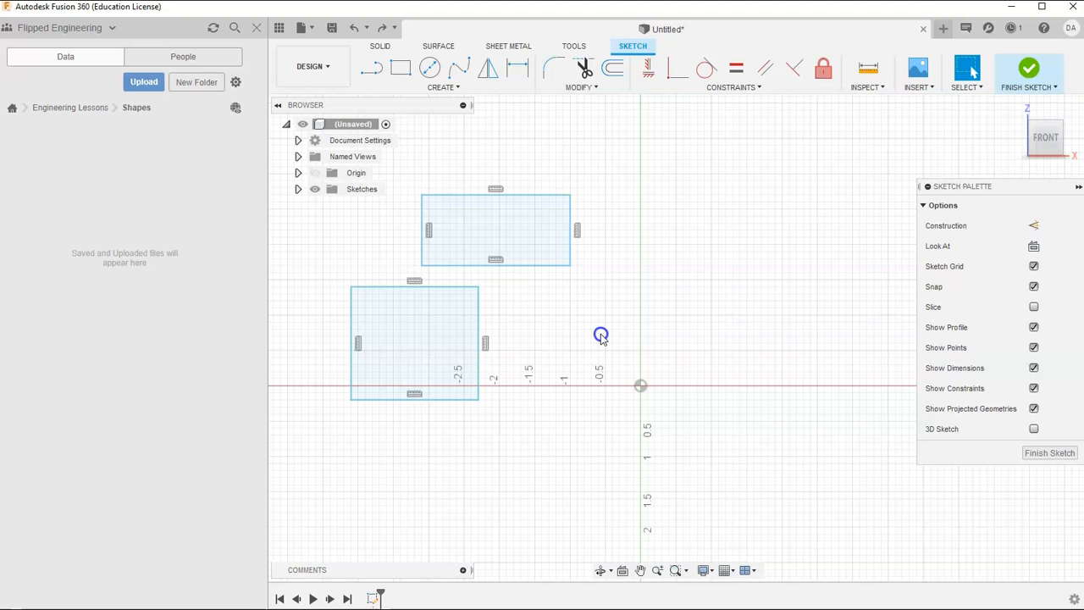
scroll(600, 336, "down", 2)
scroll(597, 341, "down", 1)
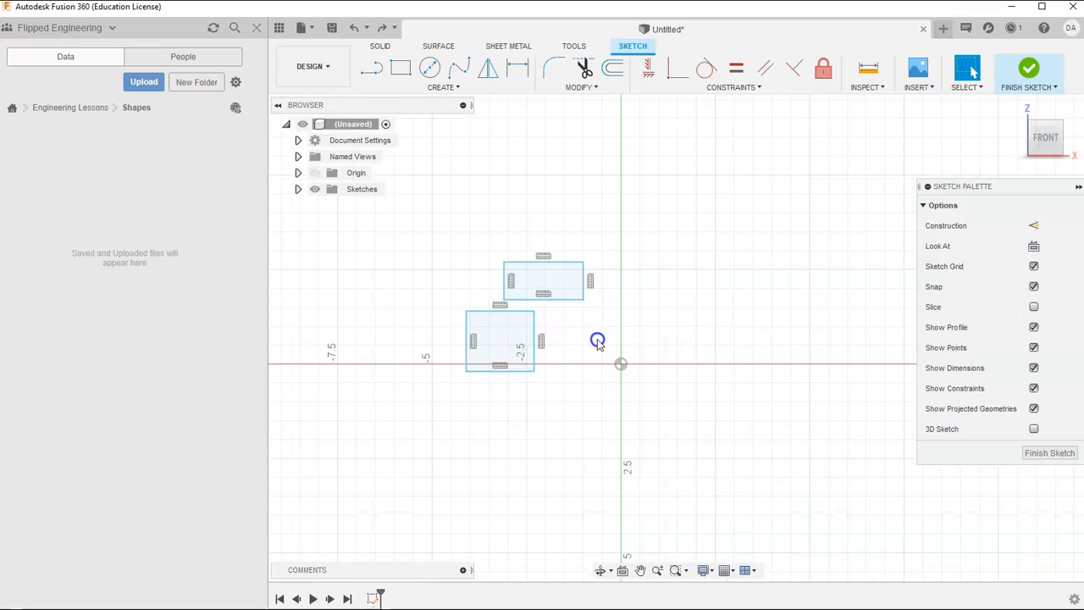
scroll(597, 342, "up", 4)
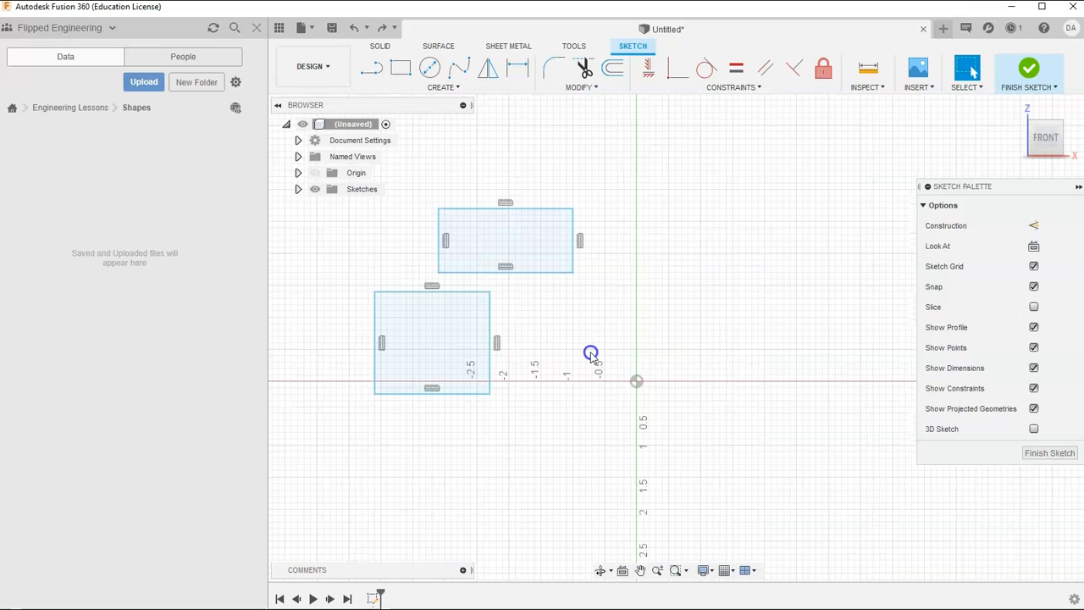
scroll(591, 354, "down", 3)
scroll(591, 354, "up", 3)
scroll(591, 354, "down", 1)
scroll(592, 354, "up", 2)
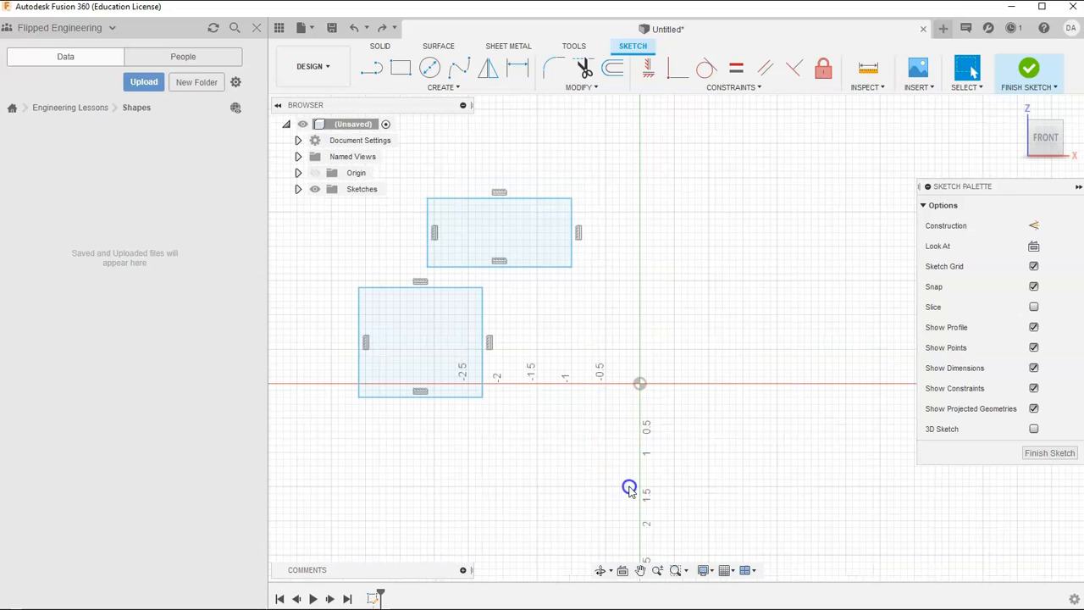
left_click(661, 573)
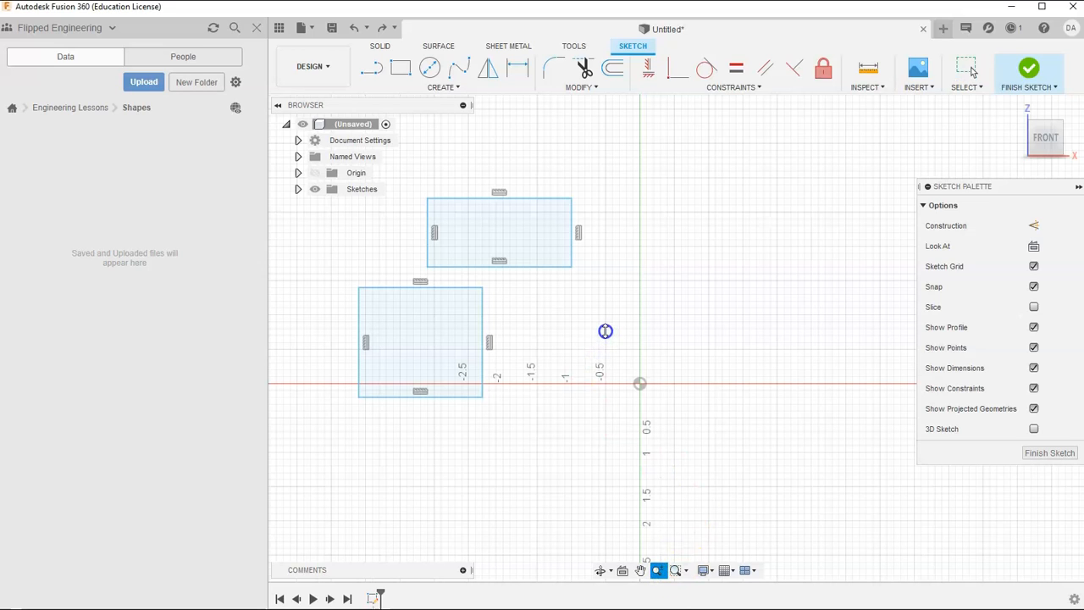
Step: Zoom the sketch view out with the Zoom tool, exit the tool and pan the sketch slightly
mouse_move(603, 317)
left_mouse_down()
mouse_move(604, 381)
mouse_move(598, 271)
mouse_move(602, 330)
mouse_move(601, 304)
left_mouse_up()
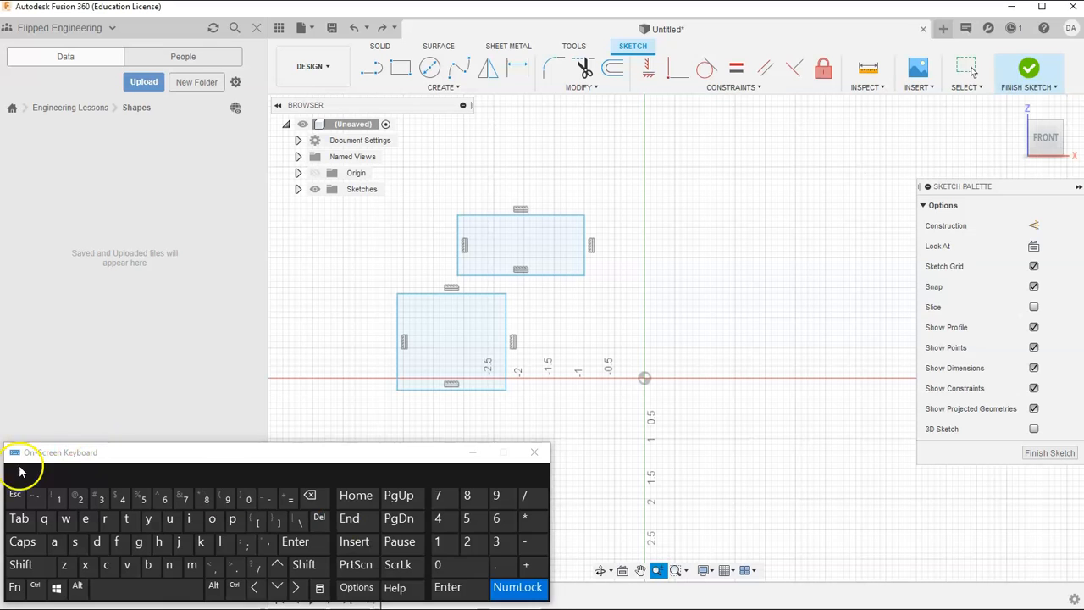
left_click(16, 494)
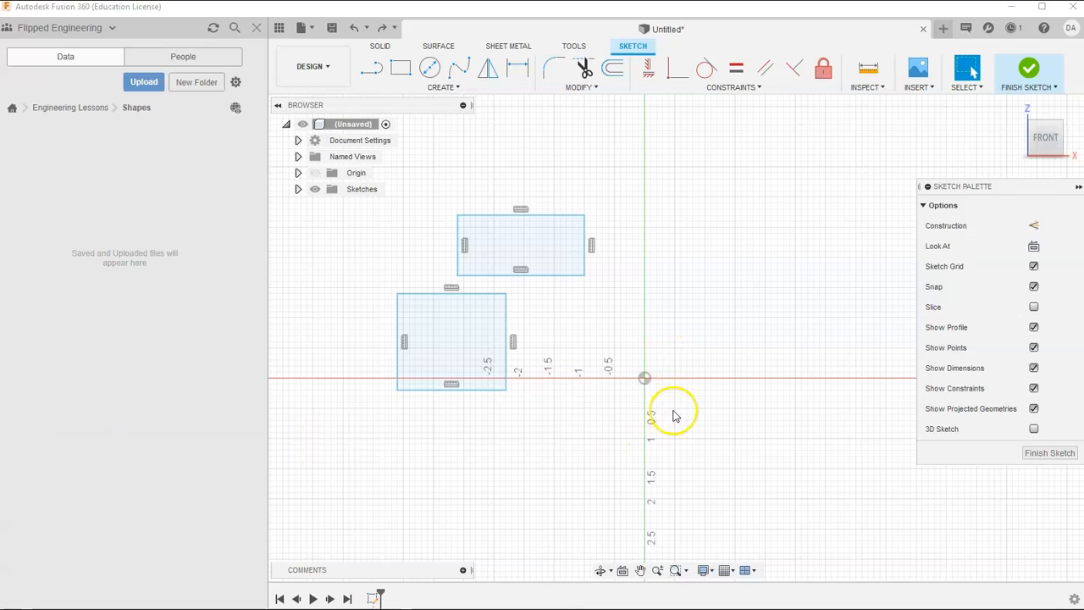
mouse_move(629, 344)
middle_mouse_down()
mouse_move(695, 339)
mouse_move(528, 348)
mouse_move(673, 336)
mouse_move(555, 328)
mouse_move(717, 336)
mouse_move(603, 305)
mouse_move(788, 293)
mouse_move(584, 317)
mouse_move(685, 288)
mouse_move(702, 294)
mouse_move(658, 315)
middle_mouse_up()
key("Escape")
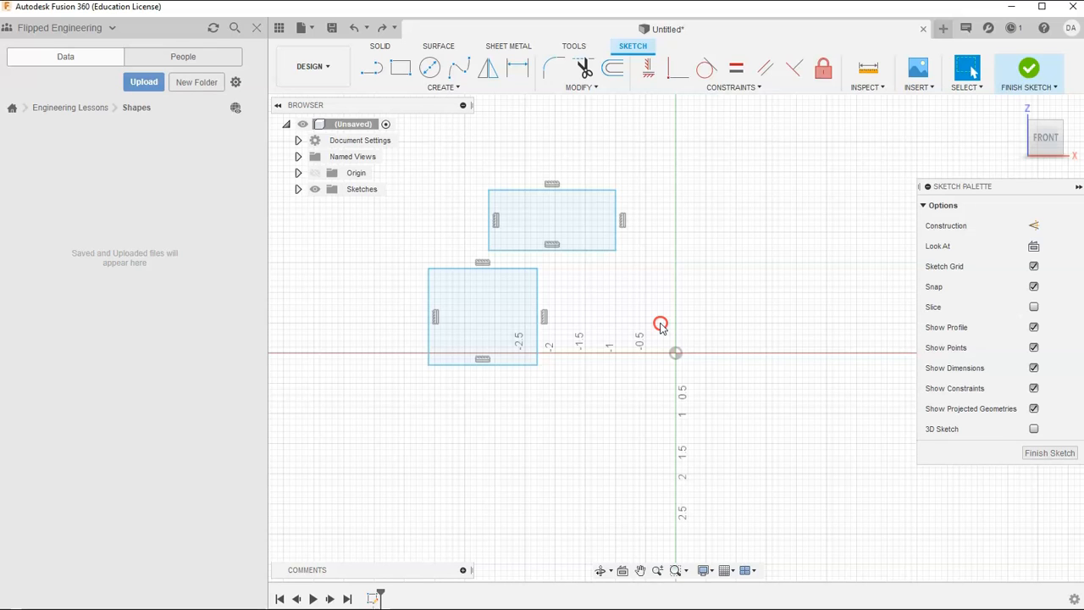
Step: Reposition the sketch view with the Pan tool and cancel the tool
left_click(644, 571)
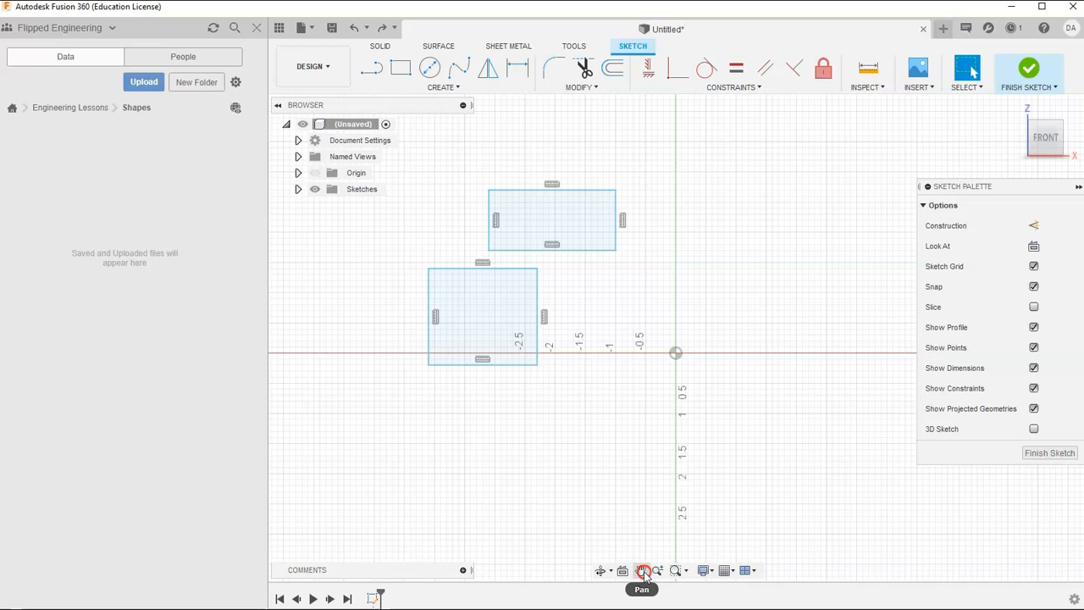
left_click(644, 571)
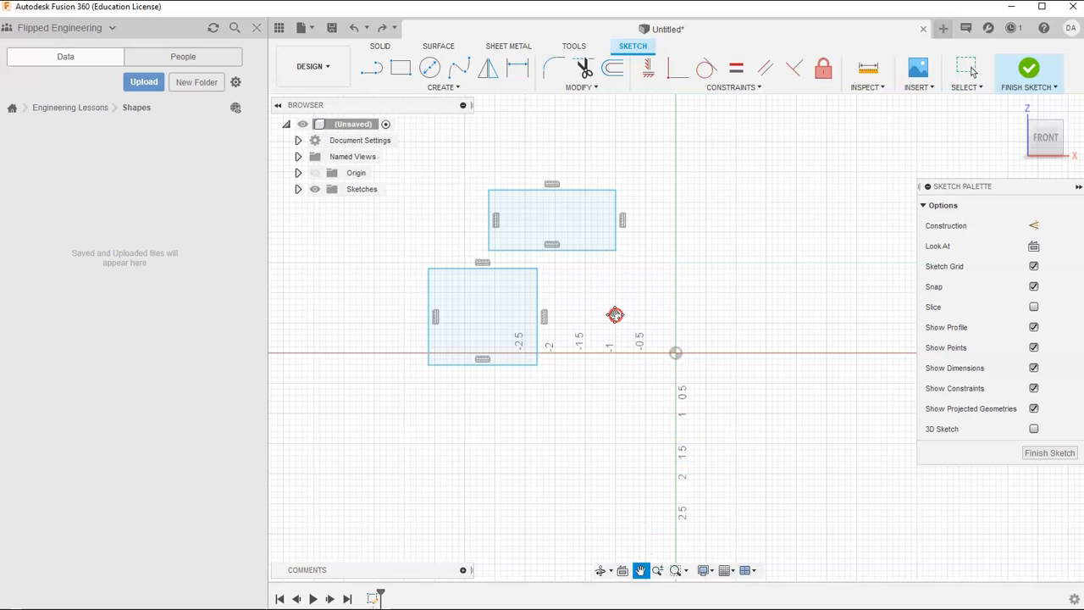
mouse_move(604, 310)
left_mouse_down()
mouse_move(684, 310)
mouse_move(550, 334)
mouse_move(678, 302)
mouse_move(606, 321)
left_mouse_up()
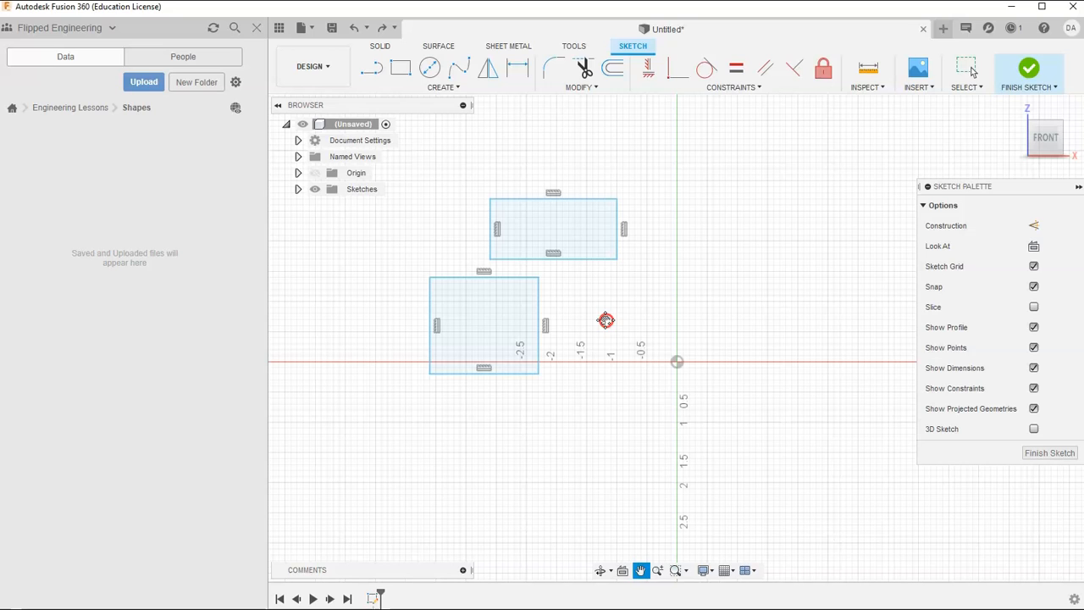
left_click(646, 322)
left_click(638, 327)
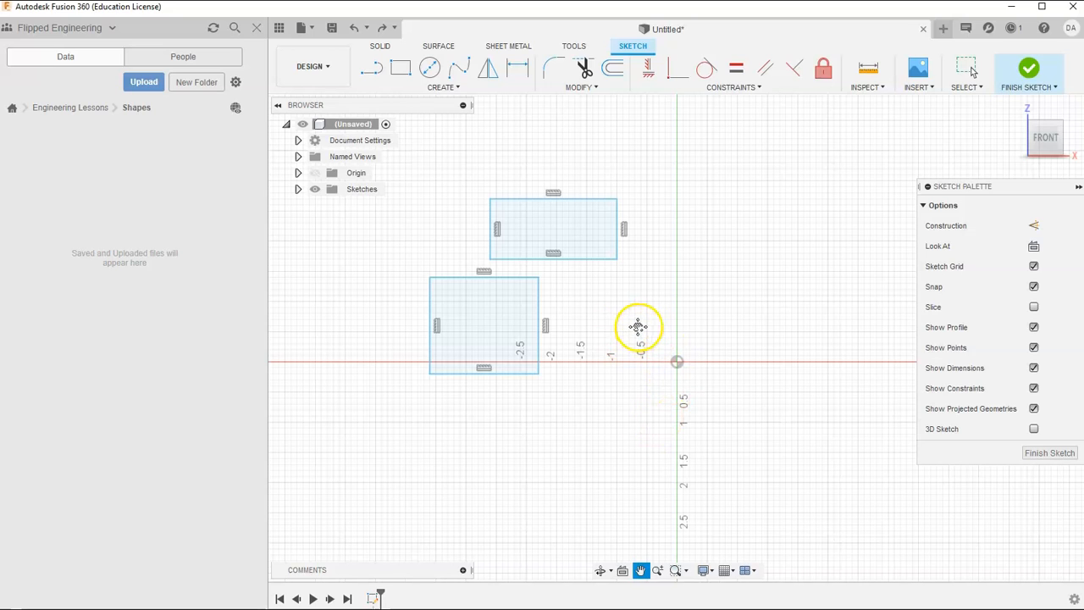
right_click(638, 327)
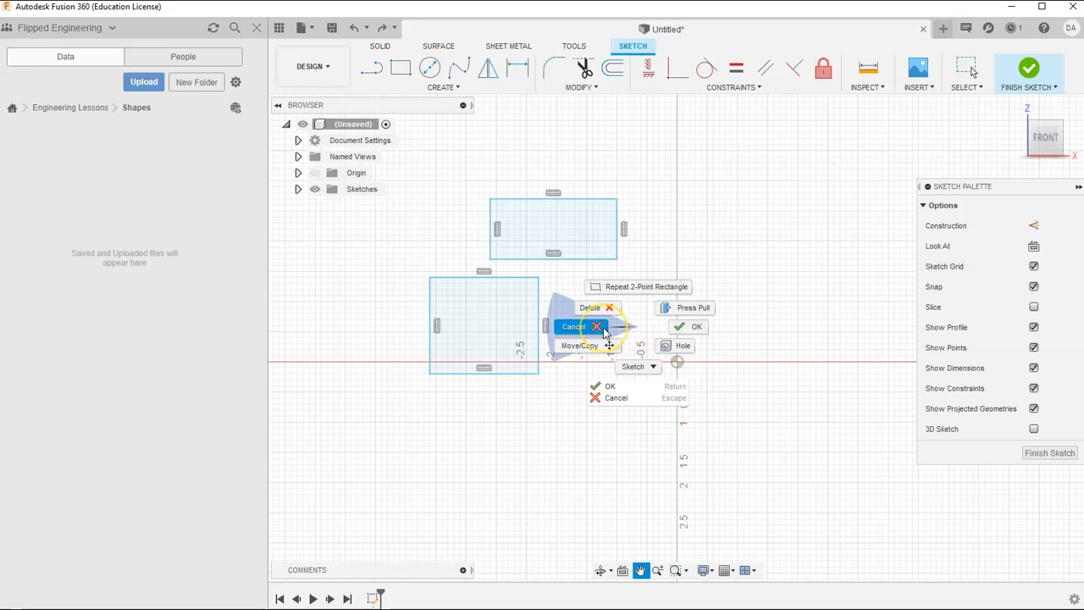
left_click(602, 327)
Step: Zoom and pan away from the rectangles, restore the home view, and return to the front view with both rectangles and the origin visible
scroll(727, 383, "down", 3)
scroll(728, 383, "up", 4)
scroll(729, 382, "down", 3)
mouse_move(730, 382)
middle_mouse_down()
mouse_move(564, 366)
mouse_move(339, 377)
middle_mouse_up()
middle_click_drag(868, 290, 649, 321)
mouse_move(779, 294)
middle_mouse_down()
mouse_move(707, 562)
mouse_move(955, 254)
middle_mouse_up()
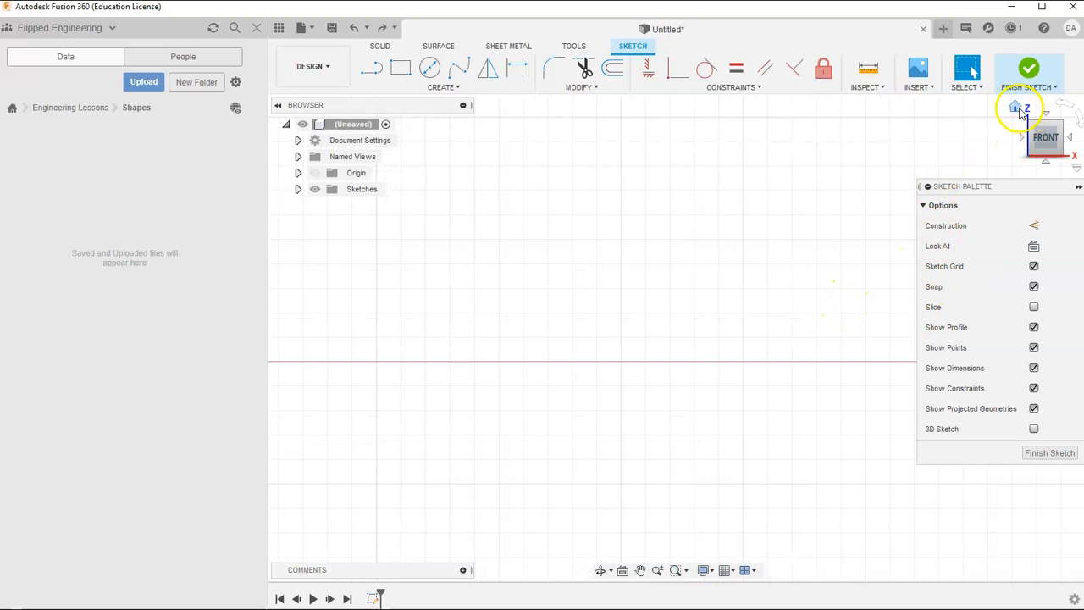
left_click(1019, 110)
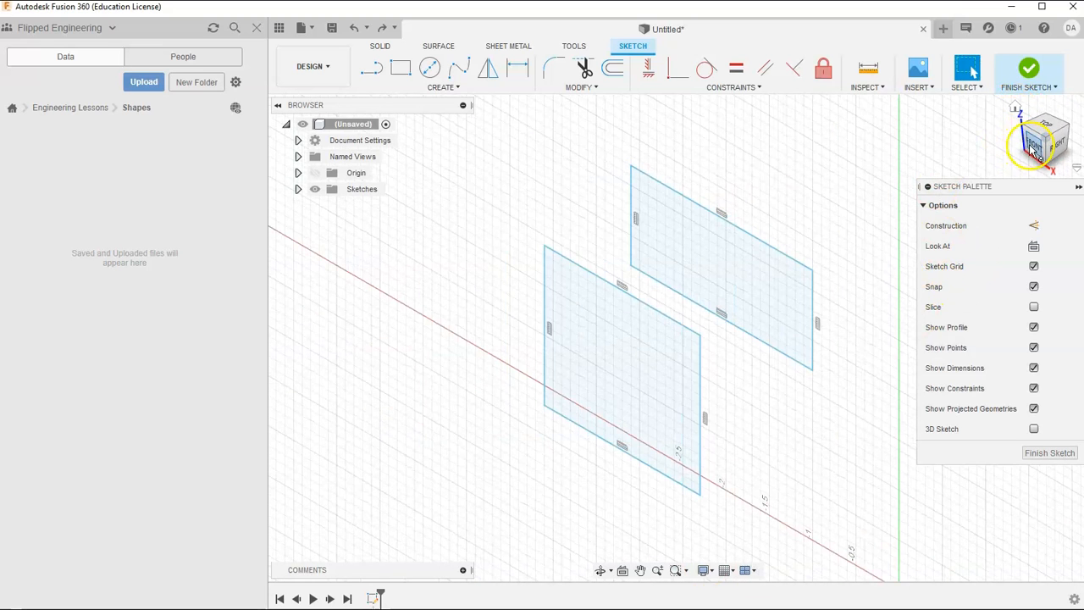
left_click(1036, 148)
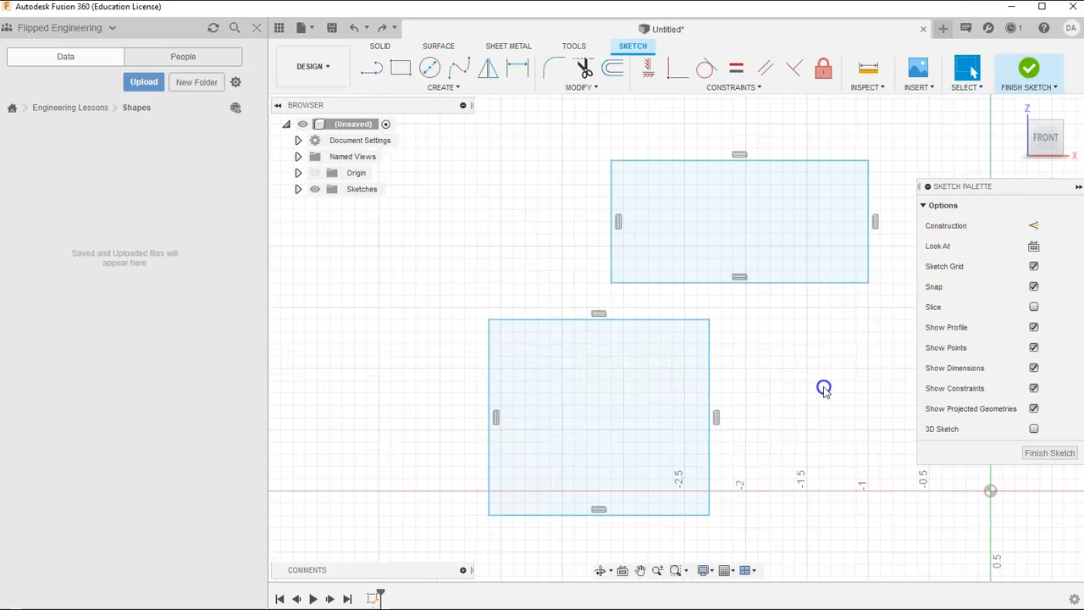
scroll(839, 416, "down", 2)
mouse_move(839, 416)
middle_mouse_down()
mouse_move(709, 313)
mouse_move(721, 317)
mouse_move(681, 313)
mouse_move(636, 333)
middle_mouse_up()
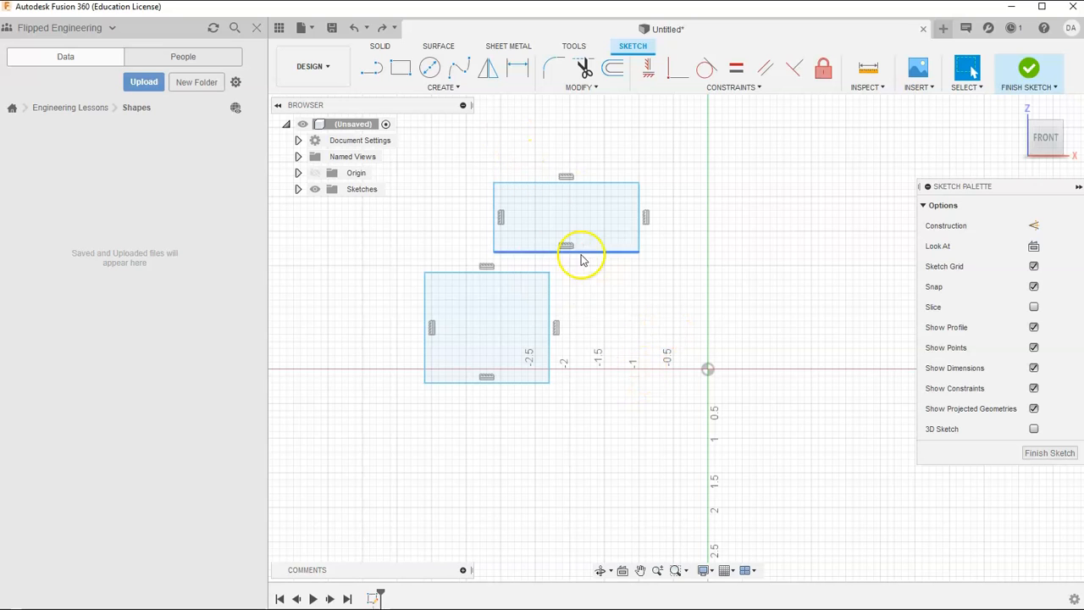
key("c")
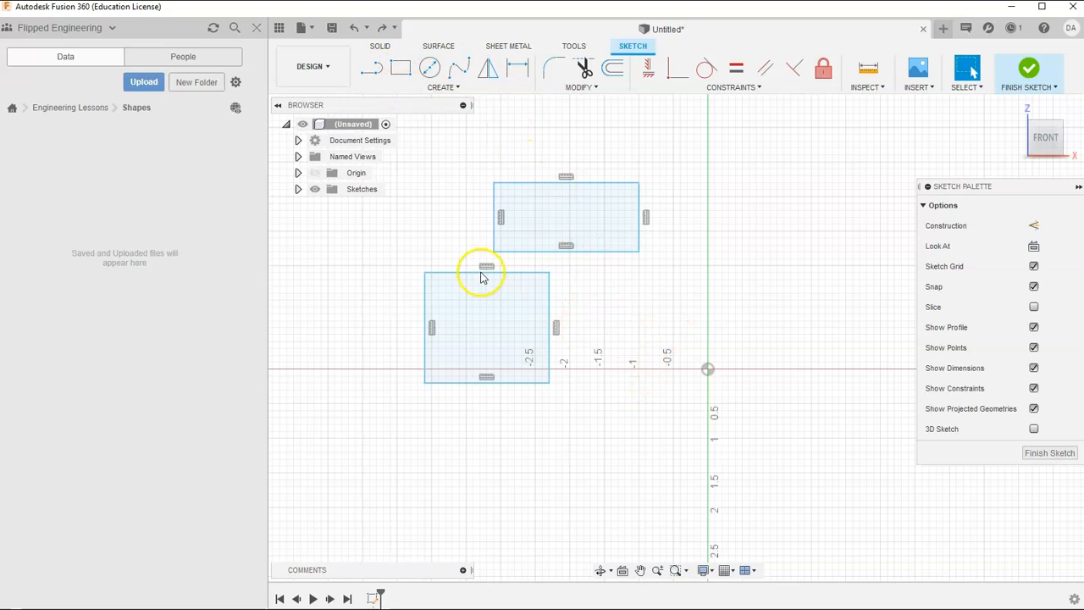
left_click(401, 68)
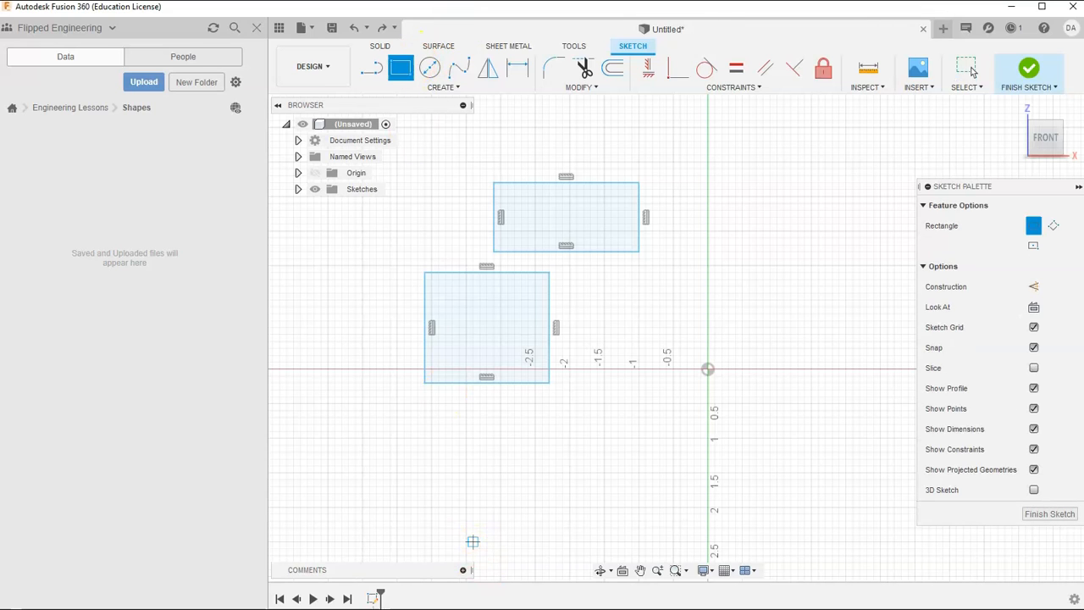
key("ctrl+super+o")
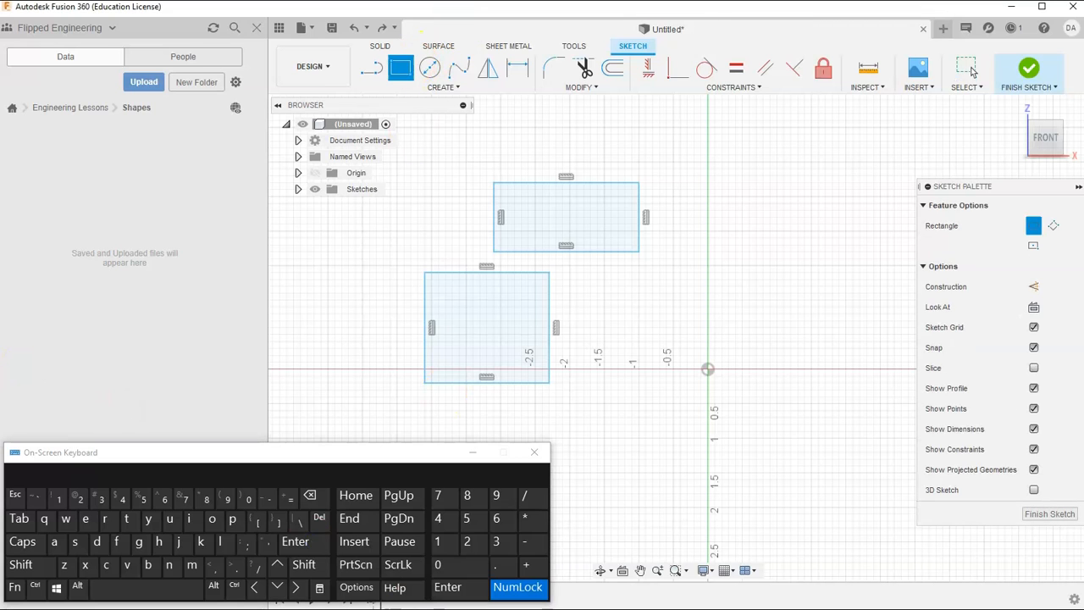
left_click(14, 495)
left_click(535, 452)
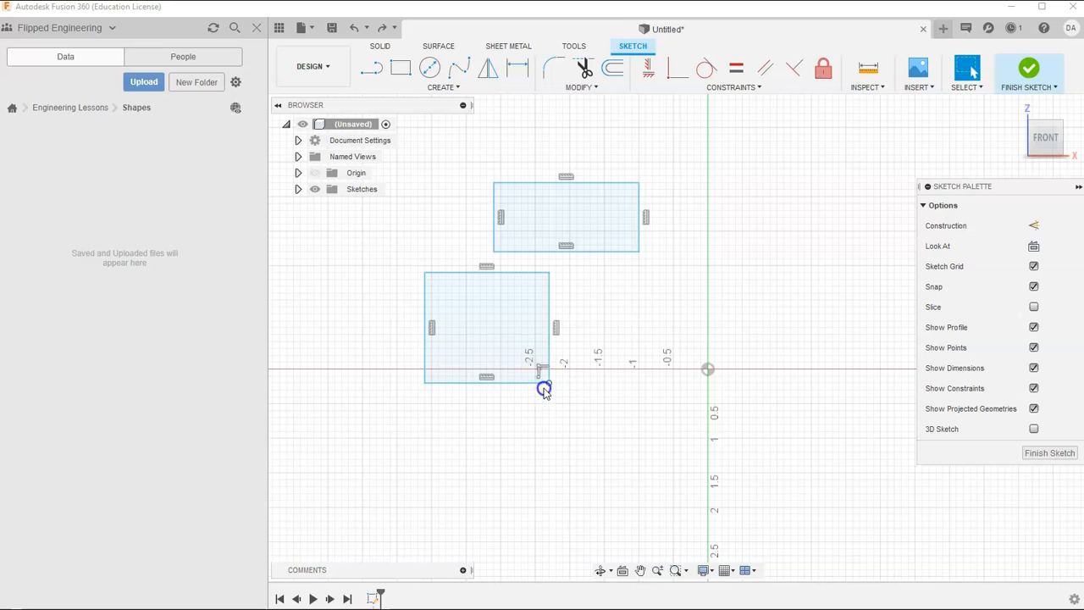
Step: Resize both rectangles by their corners, placing the lower rectangle's lower-right corner at about X -2.80, Z 0.40 in
left_click_drag(548, 385, 514, 377)
left_click_drag(641, 252, 607, 249)
mouse_move(625, 177)
left_mouse_down()
mouse_move(682, 172)
mouse_move(640, 190)
left_mouse_up()
mouse_move(514, 375)
left_mouse_down()
mouse_move(571, 377)
mouse_move(559, 348)
mouse_move(568, 356)
mouse_move(511, 368)
mouse_move(521, 362)
left_mouse_up()
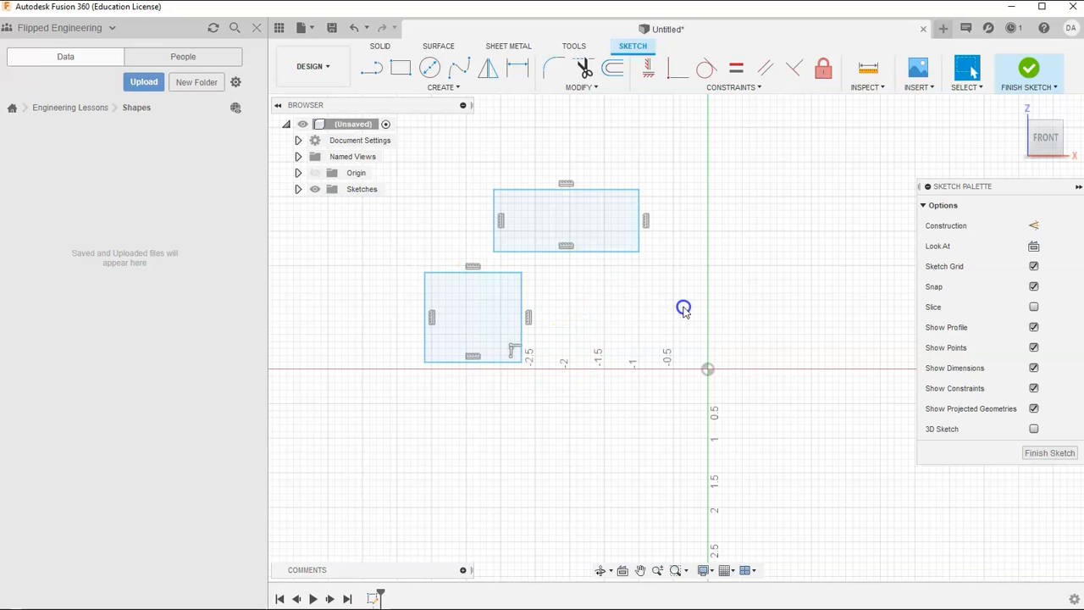
left_click(367, 75)
left_click(428, 88)
left_click(593, 263)
mouse_move(520, 362)
left_mouse_down()
mouse_move(496, 337)
mouse_move(576, 331)
mouse_move(515, 342)
left_mouse_up()
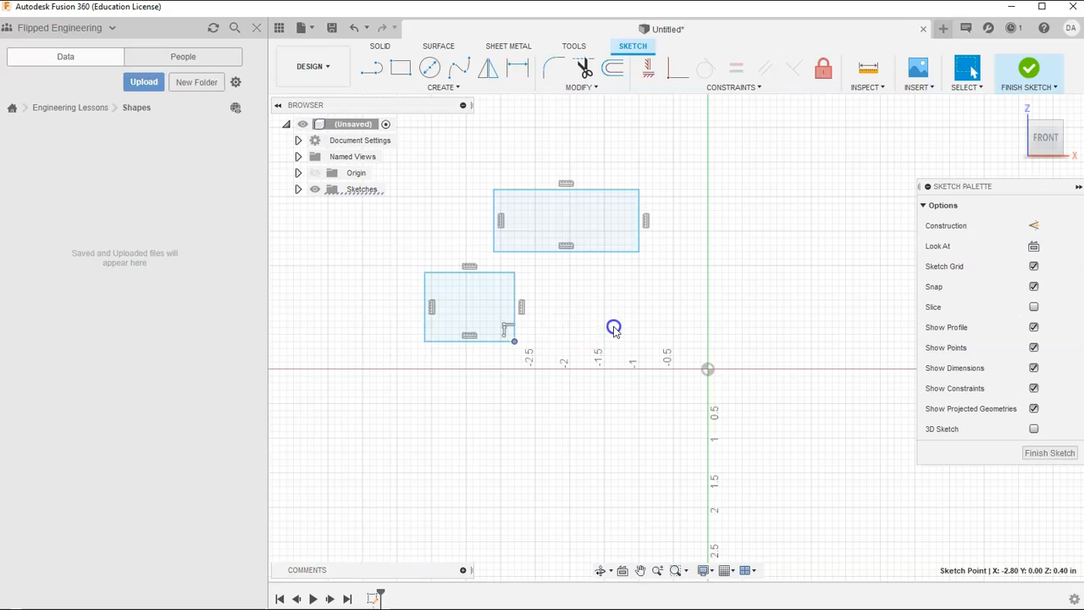
left_click(672, 314)
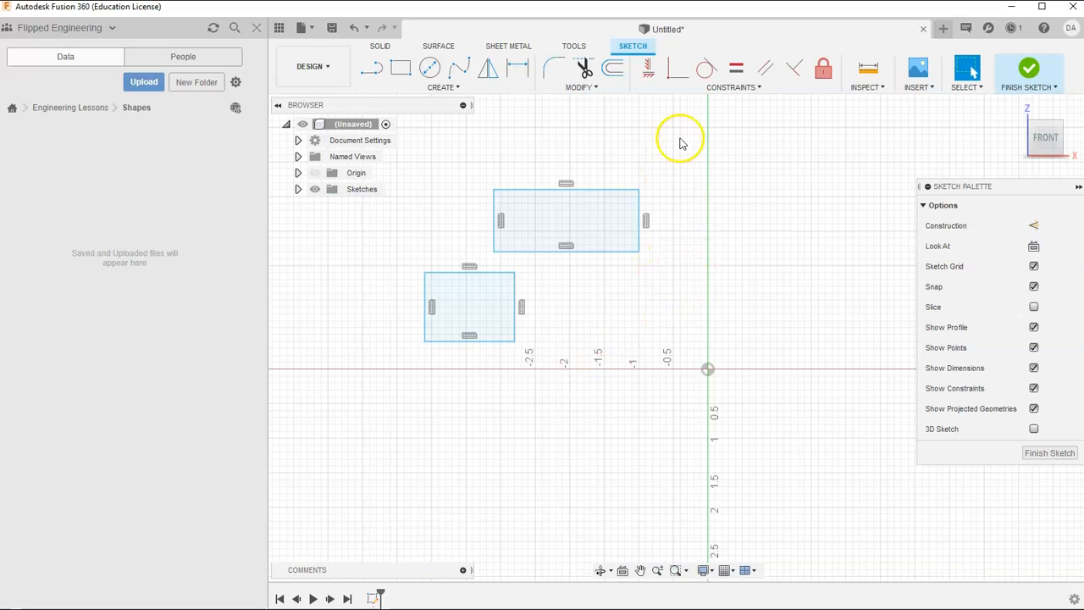
Step: Apply an Equal constraint between the lower rectangle's right and bottom edges and exit the constraint tool
left_click(737, 74)
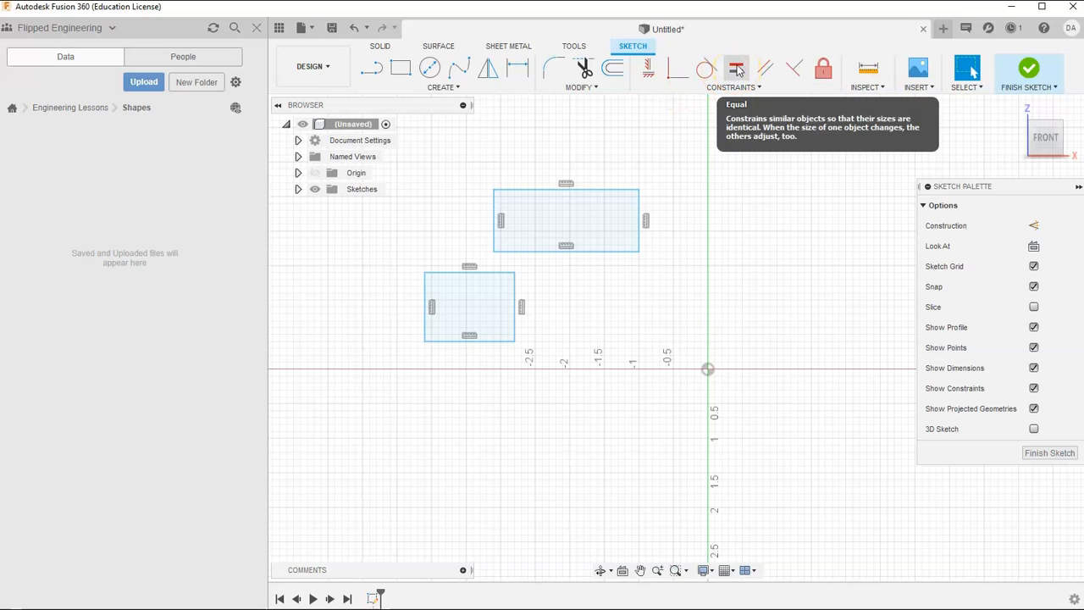
left_click(736, 73)
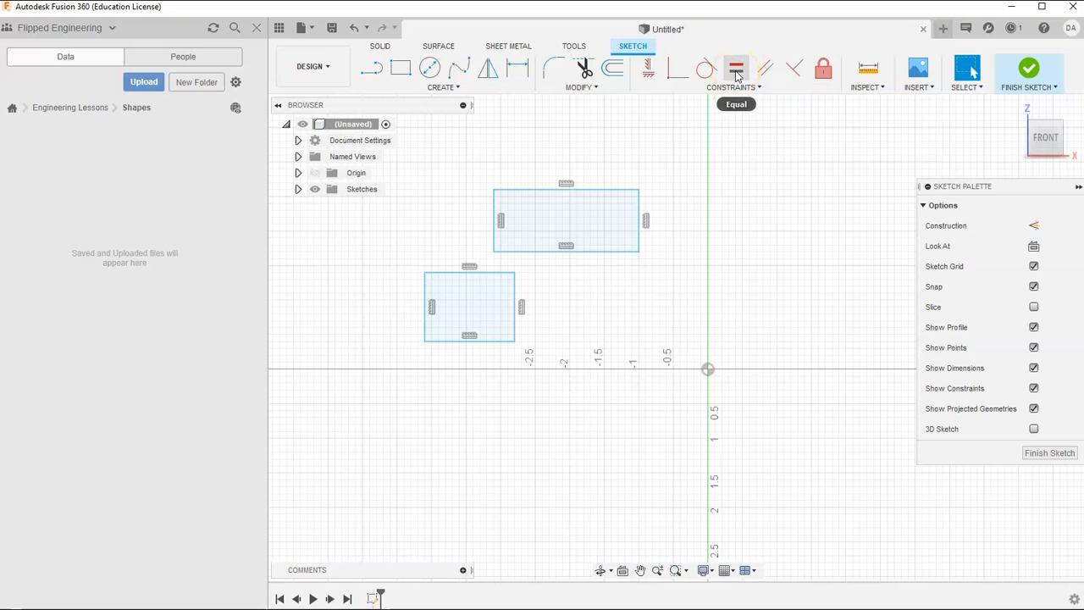
left_click(515, 314)
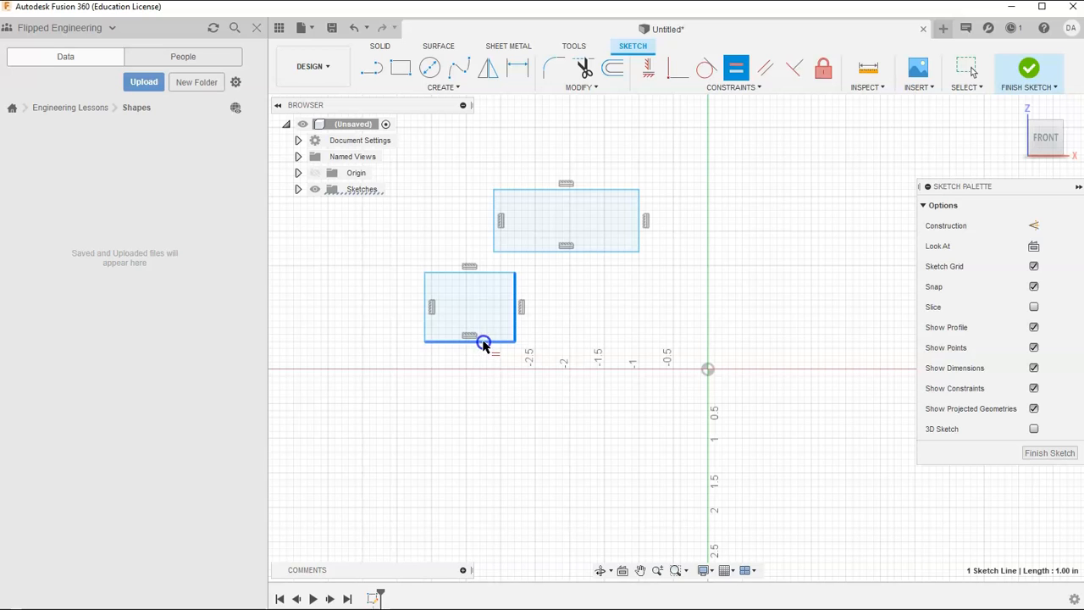
left_click(490, 343)
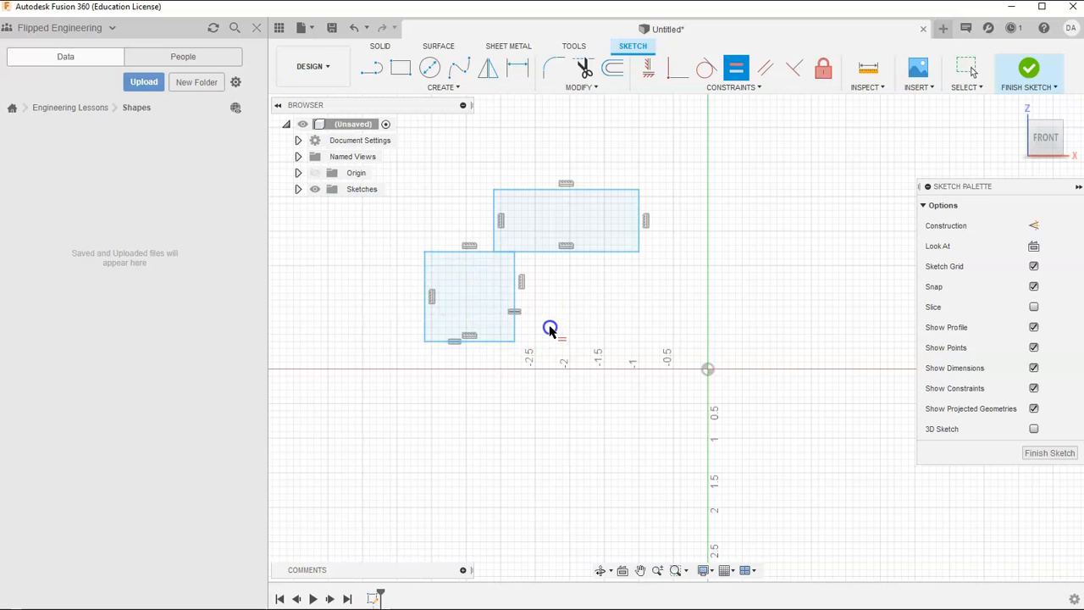
right_click(585, 327)
left_click(524, 322)
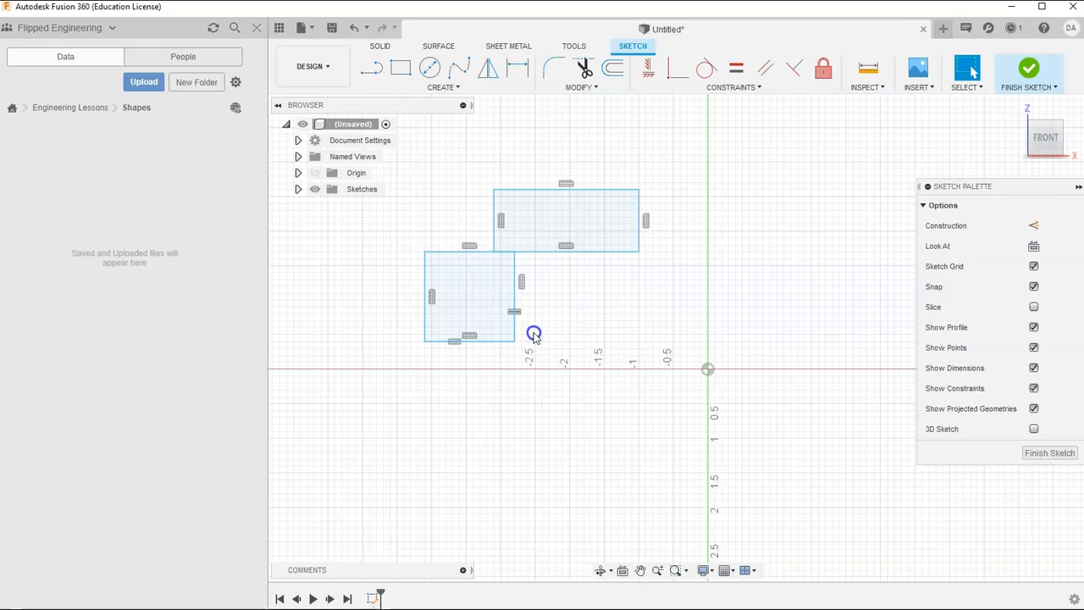
Step: Resize the square by opposite corners, ending with its lower-right corner at about X -2.80, Z 0.30 in, and shrink the upper rectangle
left_click_drag(429, 264, 438, 299)
left_click(557, 392)
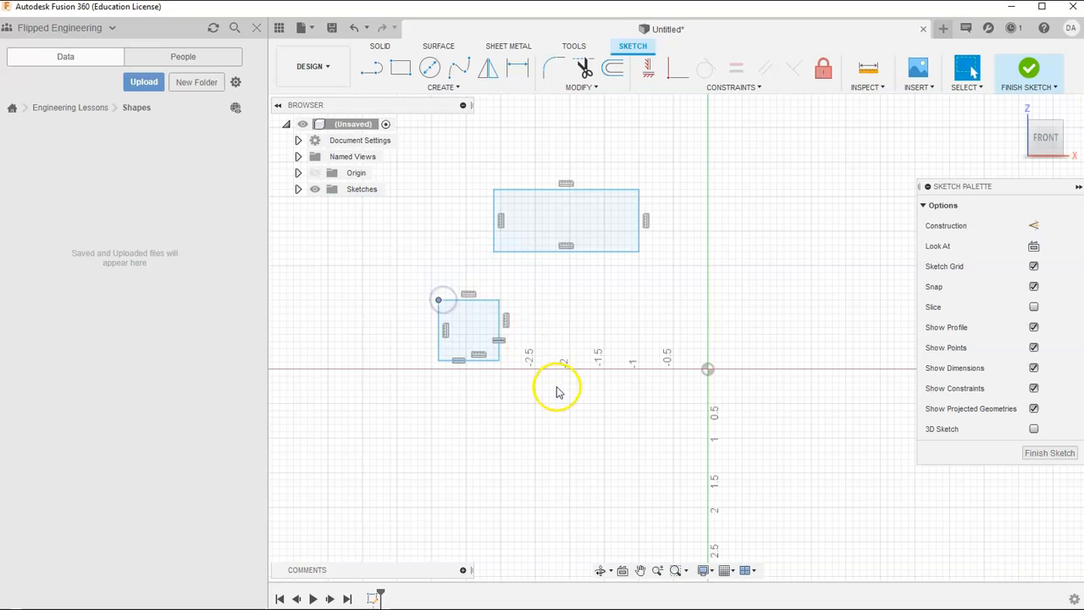
left_click(497, 362)
mouse_move(500, 363)
left_mouse_down()
mouse_move(509, 347)
mouse_move(500, 349)
mouse_move(516, 350)
left_mouse_up()
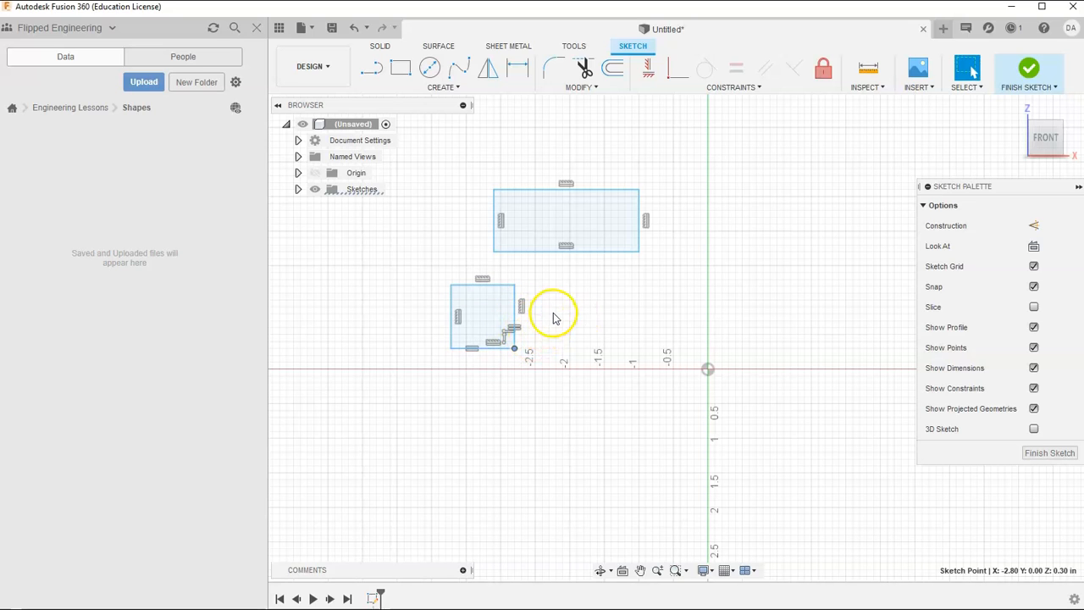
left_click(553, 318)
left_click_drag(639, 253, 608, 248)
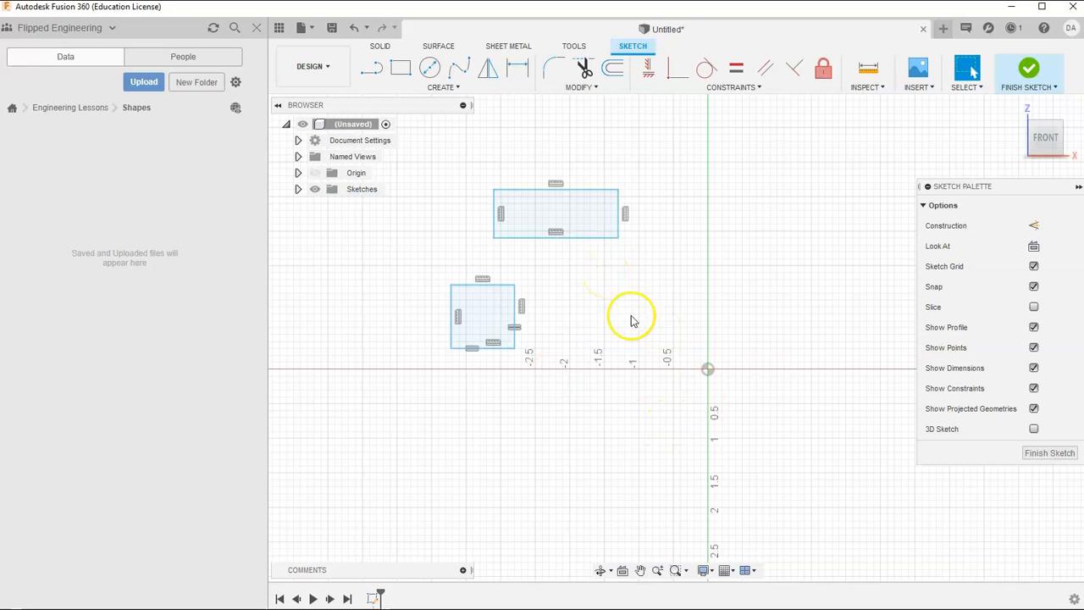
Step: Draw a center-diameter circle between the square and the origin, below the upper rectangle, and exit the tool
left_click(431, 69)
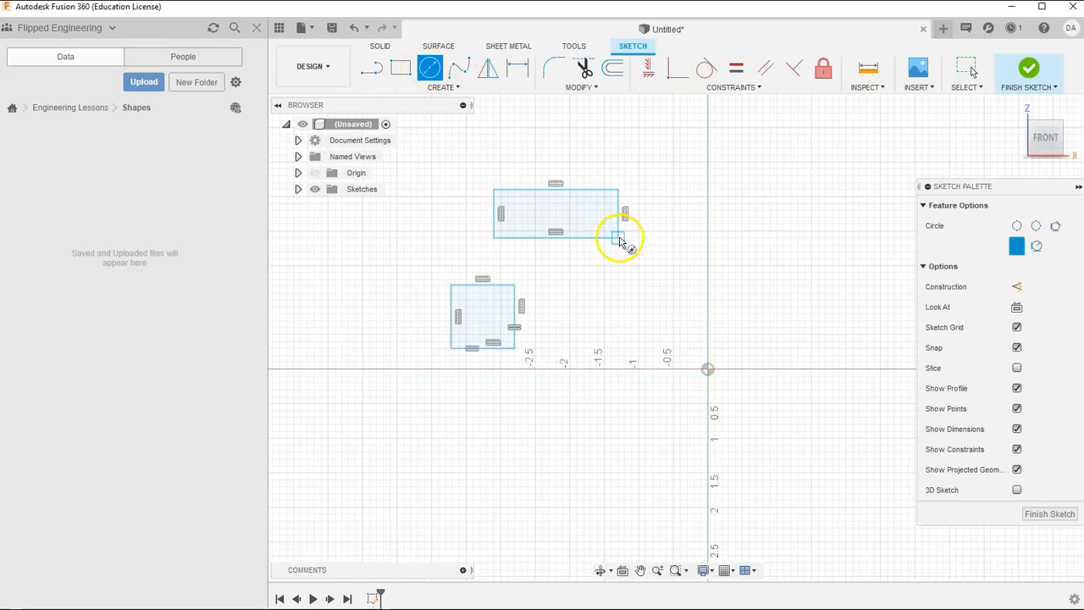
left_click(647, 310)
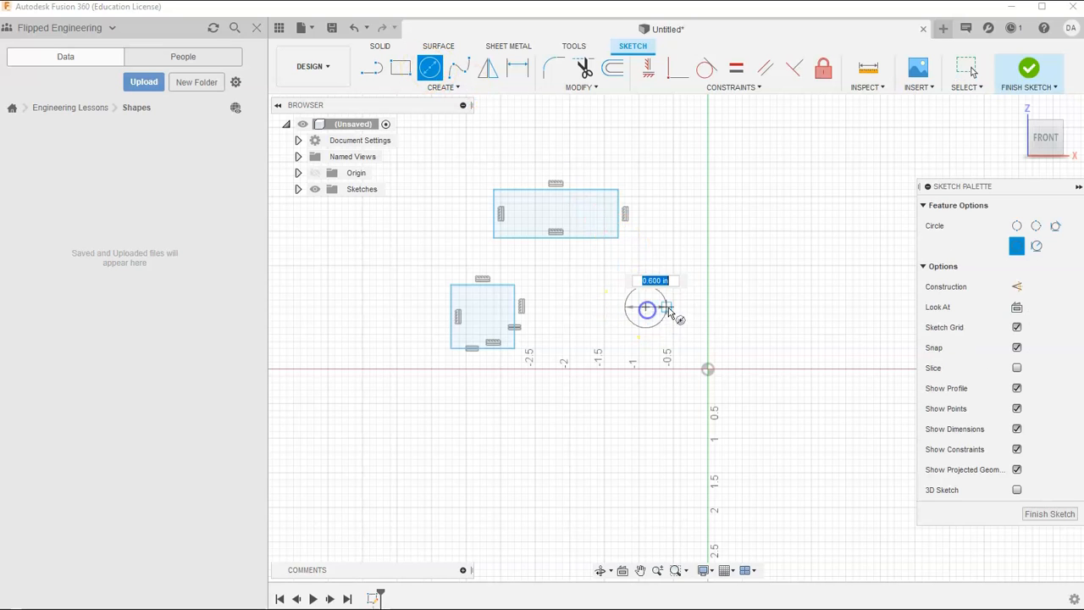
left_click(680, 264)
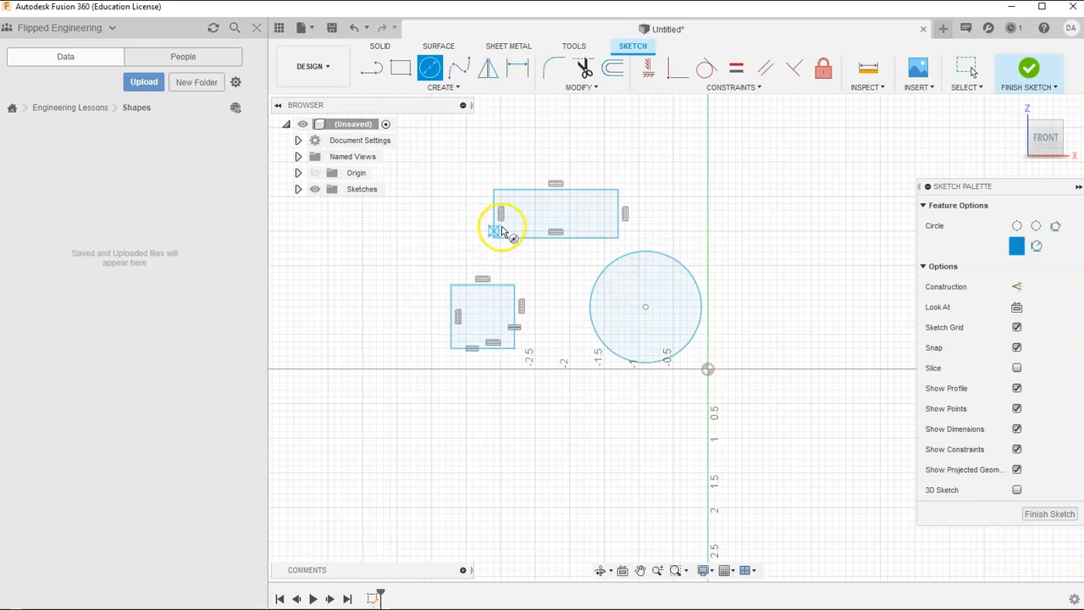
right_click(693, 210)
left_click(653, 207)
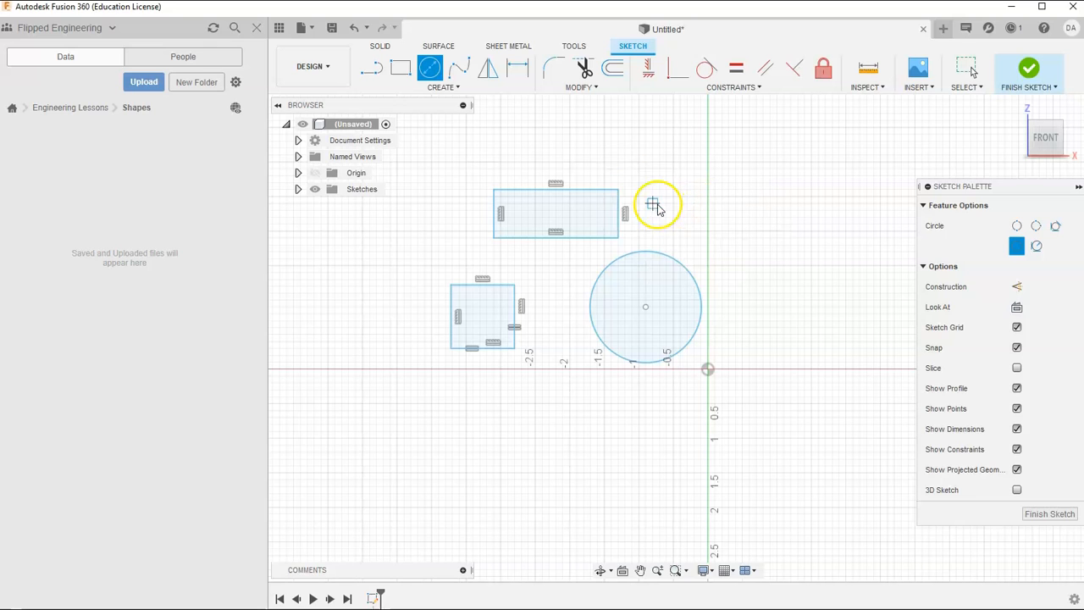
Step: Reposition the circle by its center point, enlarge it to a radius of about 1 in, and clear the selection
left_click(645, 310)
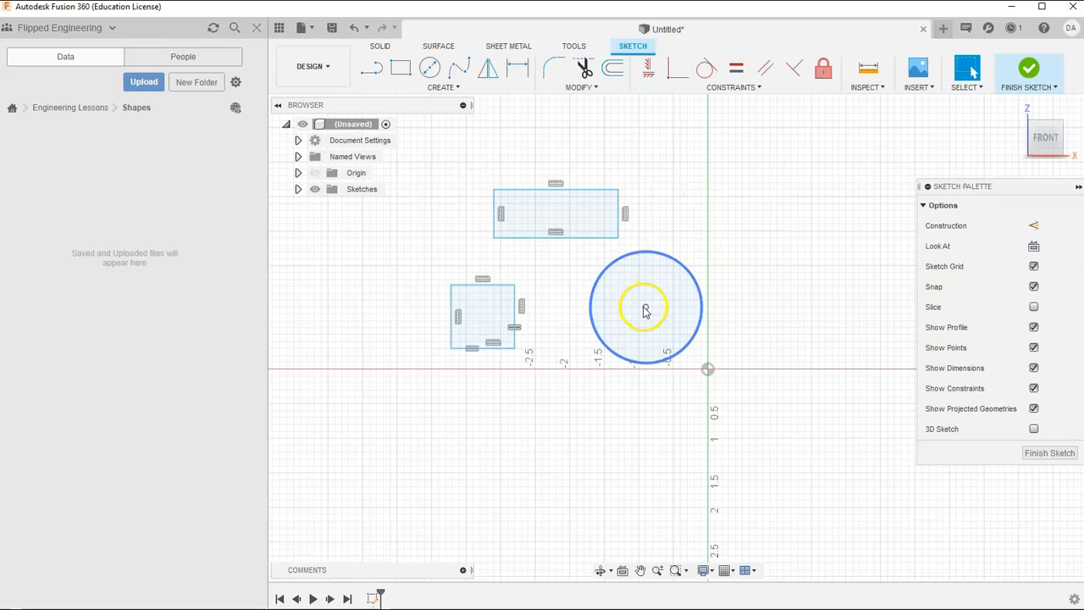
mouse_move(644, 310)
left_mouse_down()
mouse_move(620, 315)
mouse_move(625, 293)
mouse_move(638, 323)
left_mouse_up()
left_click(652, 273)
mouse_move(651, 271)
left_mouse_down()
mouse_move(639, 302)
mouse_move(648, 243)
mouse_move(638, 271)
mouse_move(641, 252)
left_mouse_up()
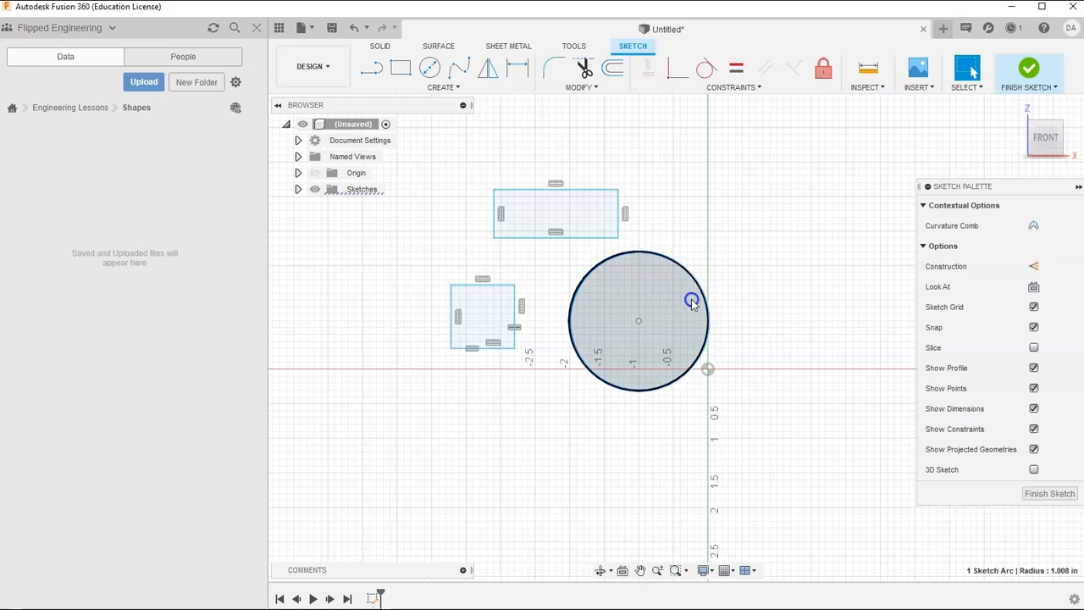
left_click(745, 316)
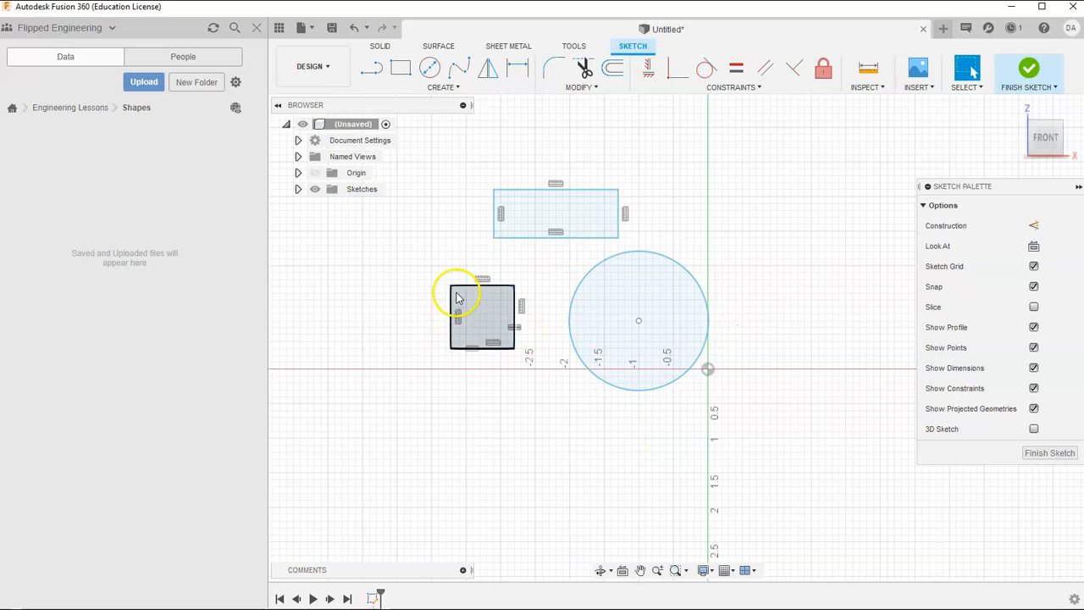
Step: Shift the square and upper rectangle away from the origin by their opposite corners, move the circle's center to X -2.50, Z 1.40 in, and finish the sketch
left_click_drag(450, 288, 390, 231)
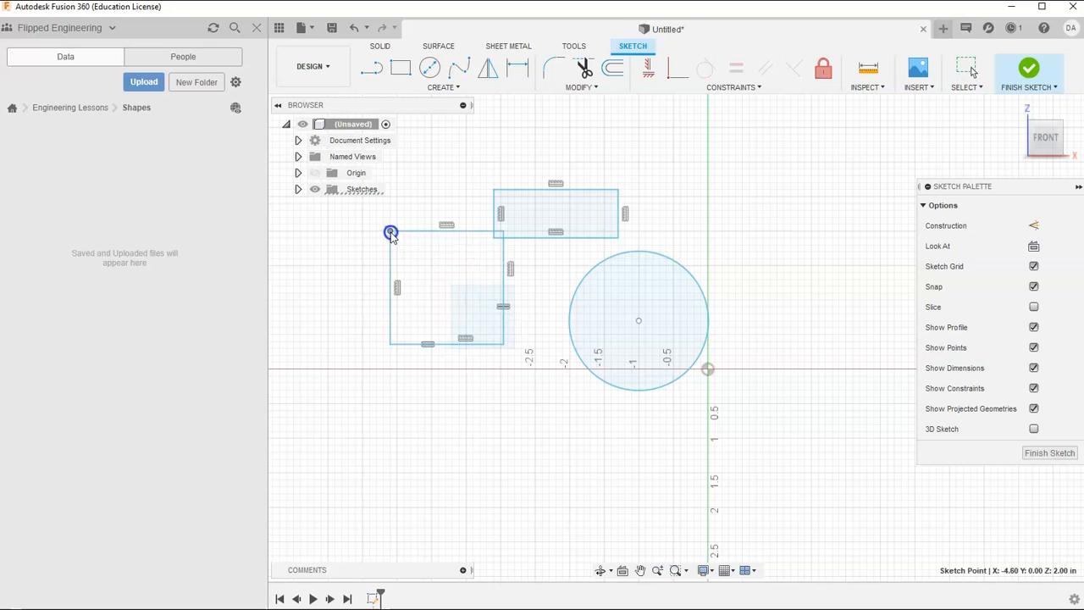
left_click_drag(505, 346, 446, 293)
left_click_drag(493, 190, 432, 163)
left_click_drag(617, 237, 577, 182)
left_click_drag(640, 322, 542, 276)
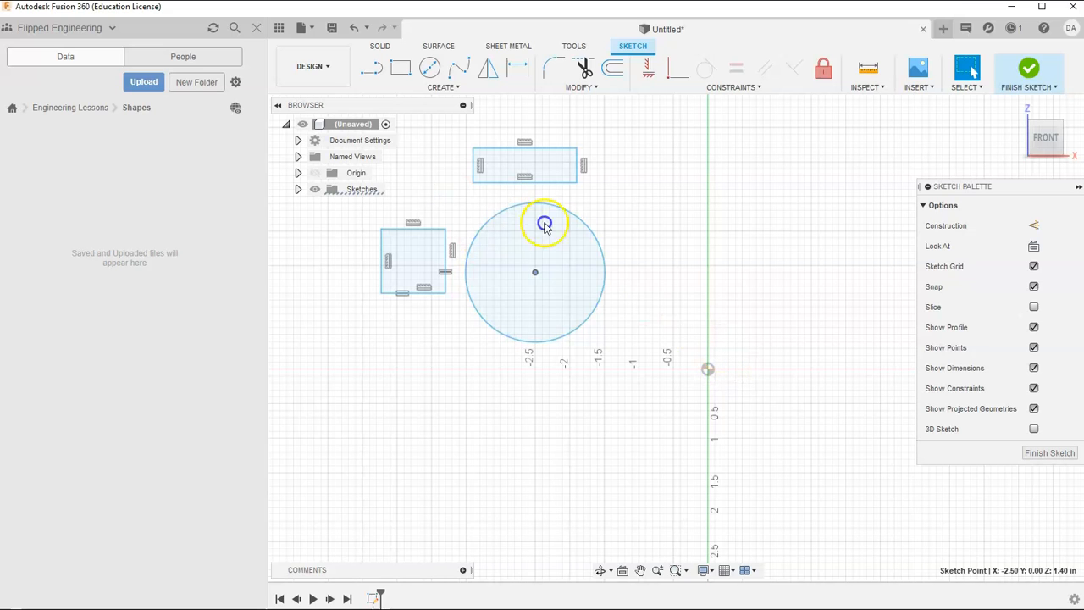
left_click(1025, 82)
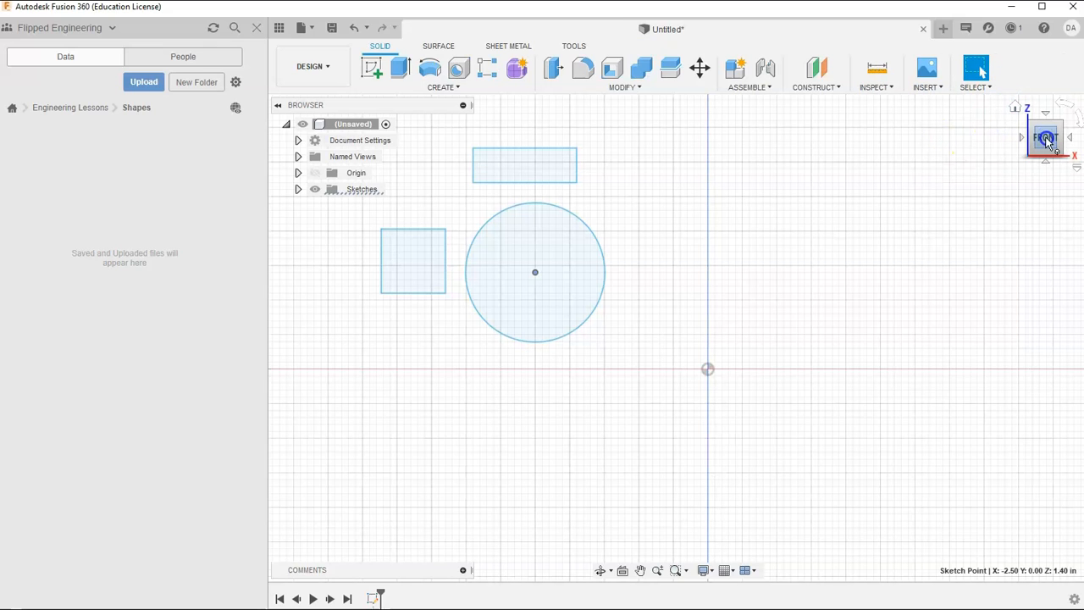
Step: View the sketch from the home orientation, zoom in and out around the shapes, and clear the circle's center point selection
left_click(1019, 109)
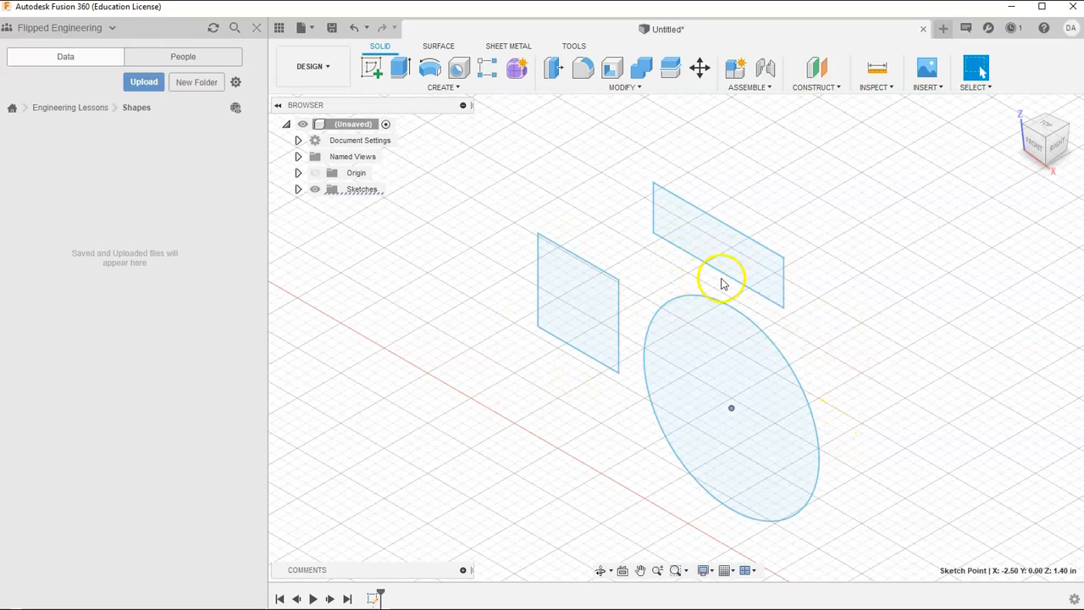
scroll(857, 401, "down", 2)
scroll(856, 387, "up", 2)
scroll(855, 392, "down", 1)
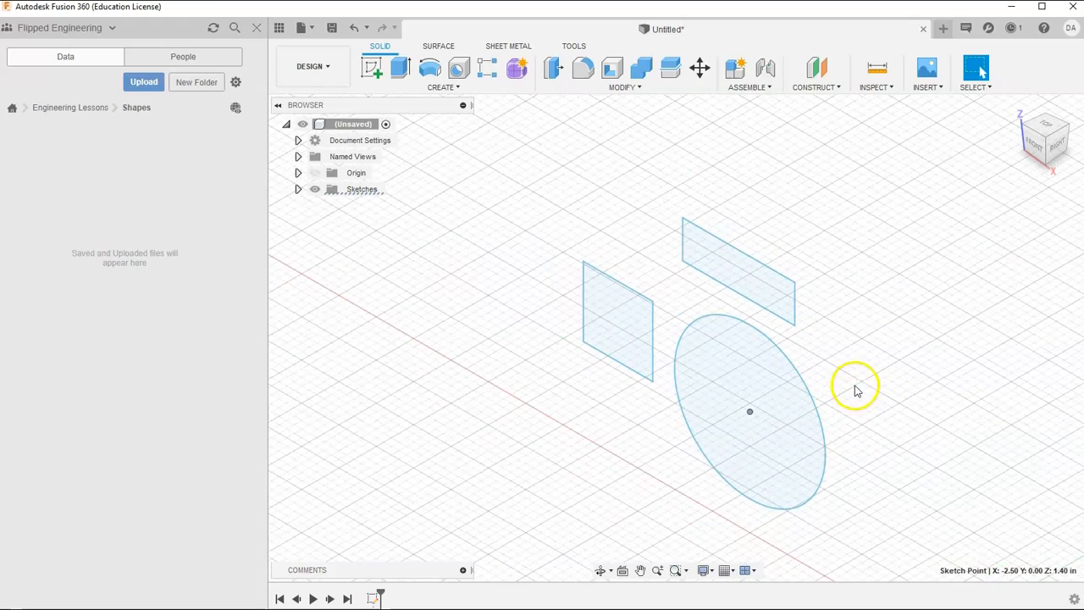
left_click(660, 577)
left_click_drag(859, 356, 833, 363)
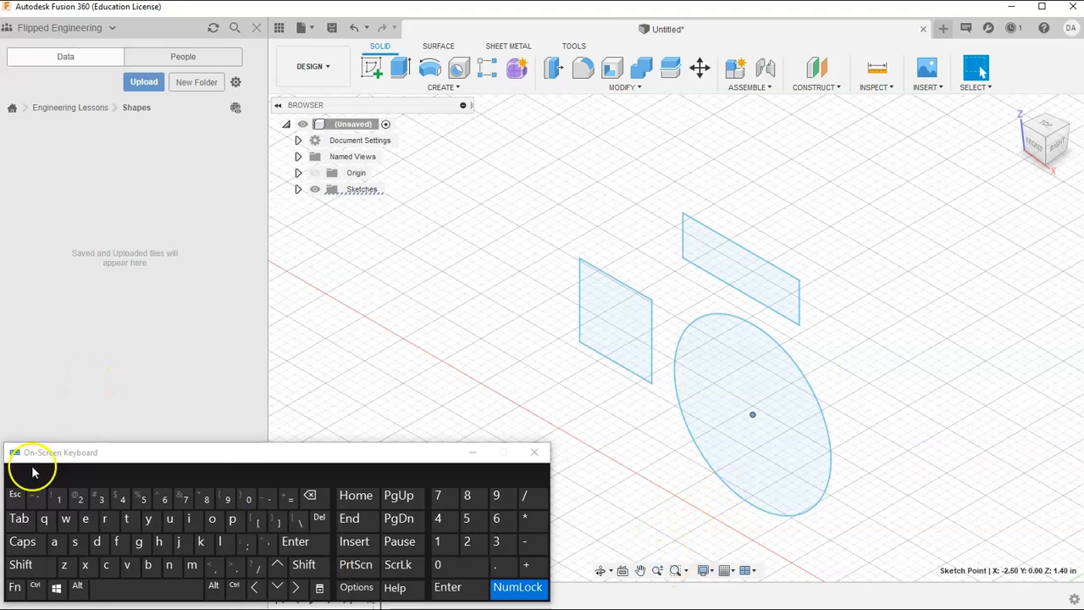
left_click(14, 496)
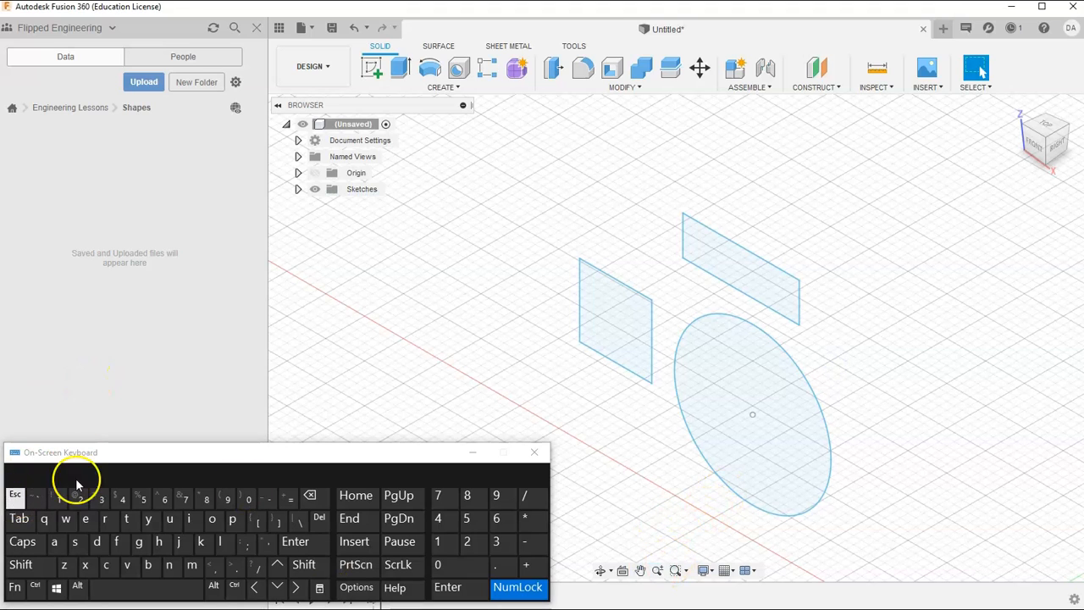
left_click(533, 453)
Step: Pan across the sketch with the Pan tool, exit it, pan once more without the tool, and restore the home view
left_click(641, 570)
left_click_drag(805, 436, 726, 352)
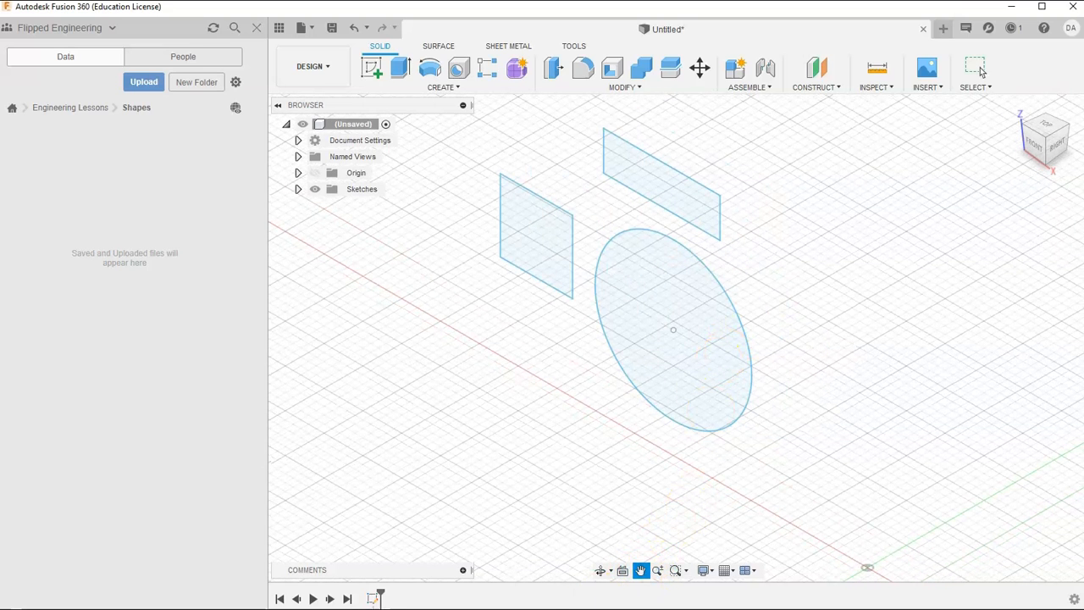
key("ctrl+super+o")
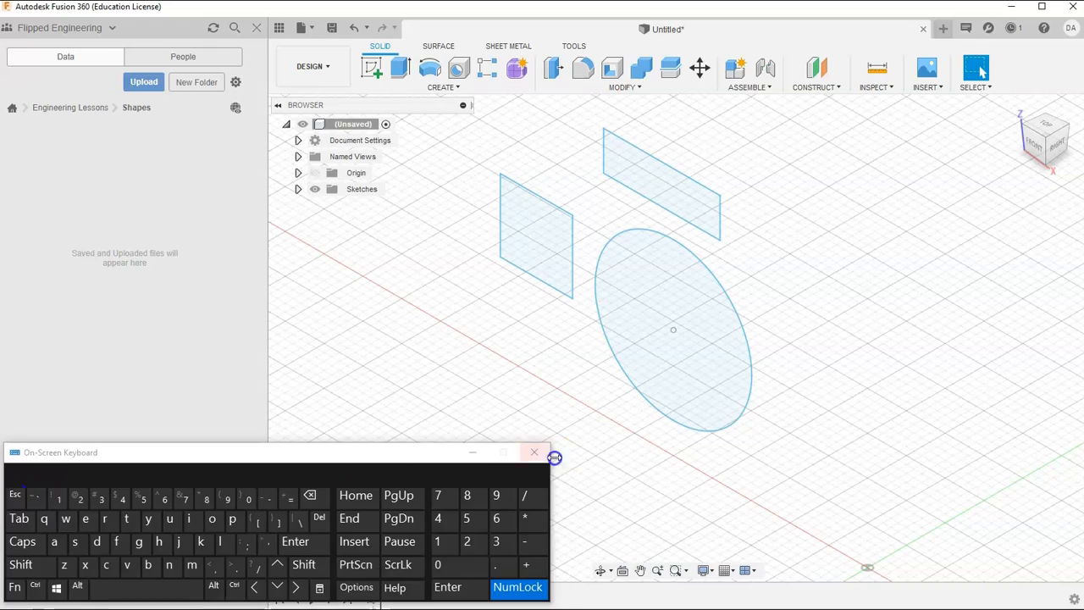
left_click(473, 452)
mouse_move(599, 385)
left_mouse_down()
mouse_move(624, 303)
mouse_move(642, 475)
mouse_move(508, 312)
left_mouse_up()
key("Escape")
middle_click_drag(624, 288, 573, 288)
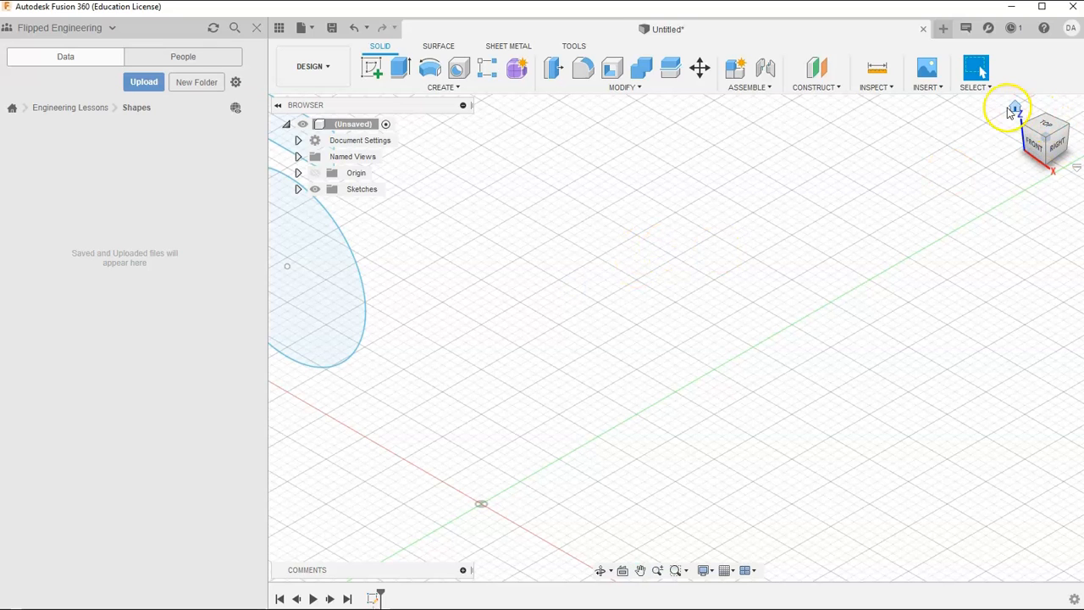
left_click(1016, 108)
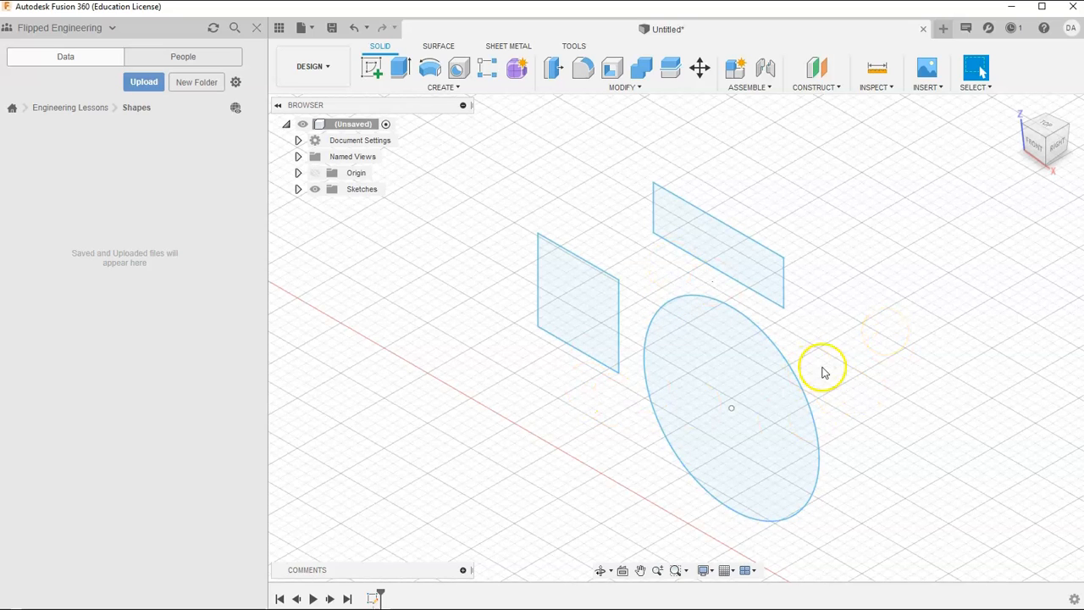
Step: Extrude the square, rectangle and circle profiles together to one side as new bodies, with a depth slightly over 20 mm
left_click(408, 71)
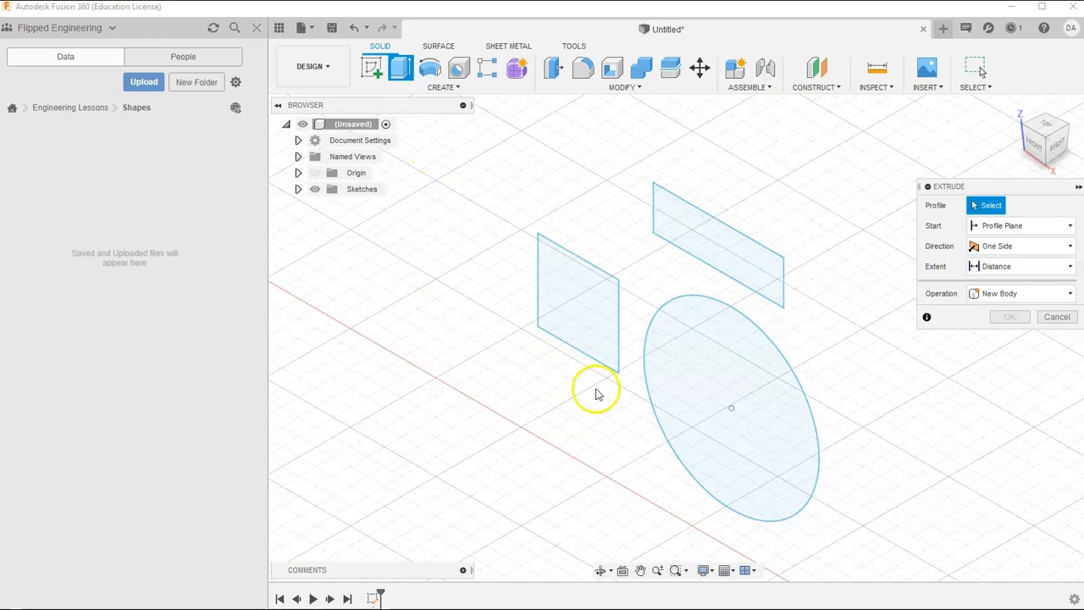
left_click(602, 337)
left_click(718, 251)
left_click(751, 434)
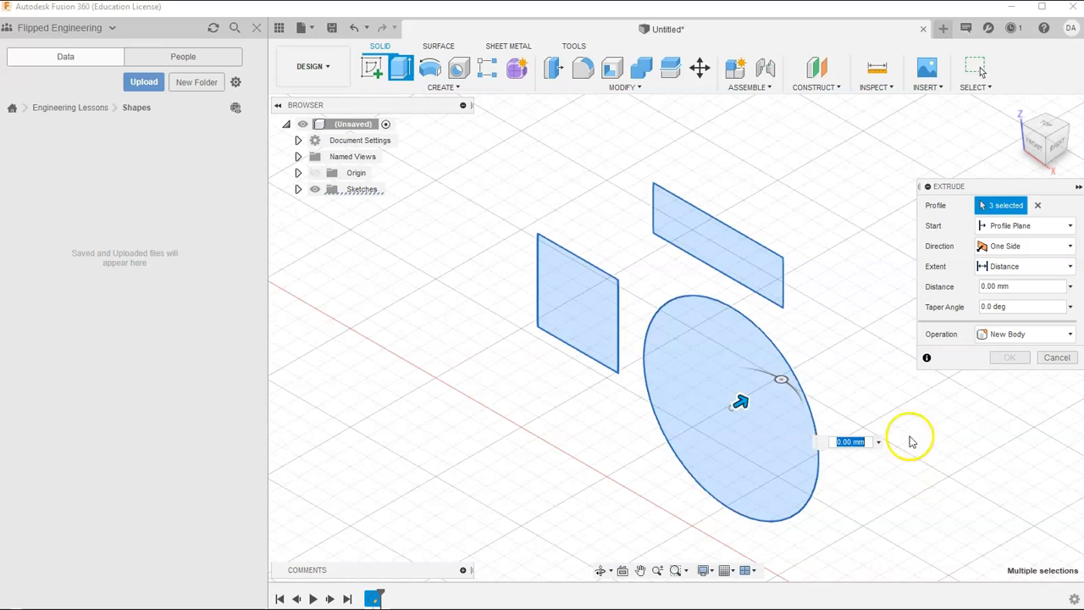
left_click_drag(743, 401, 809, 363)
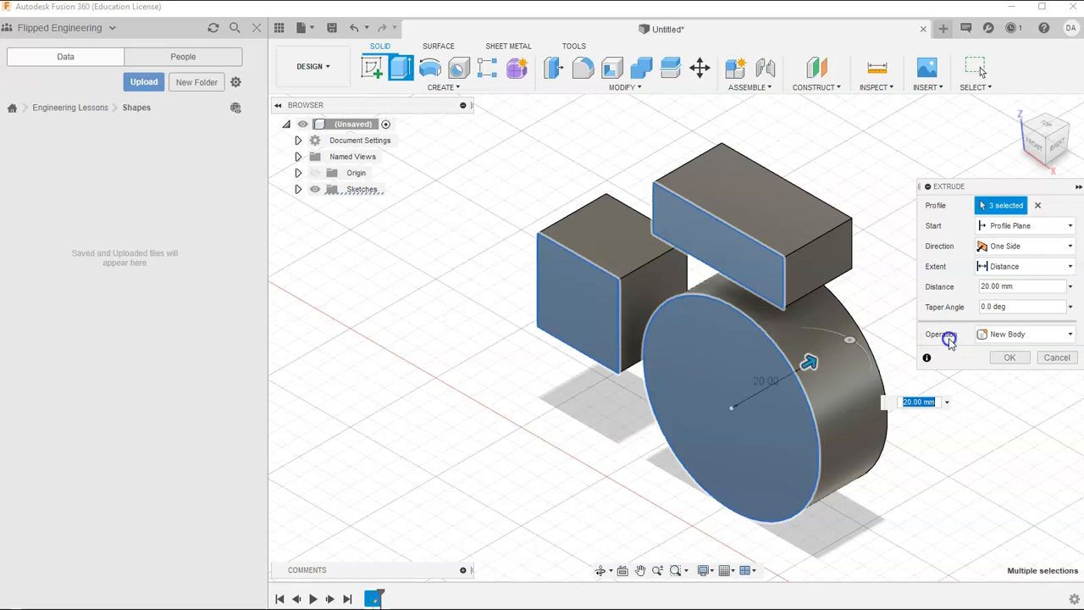
left_click(1030, 285)
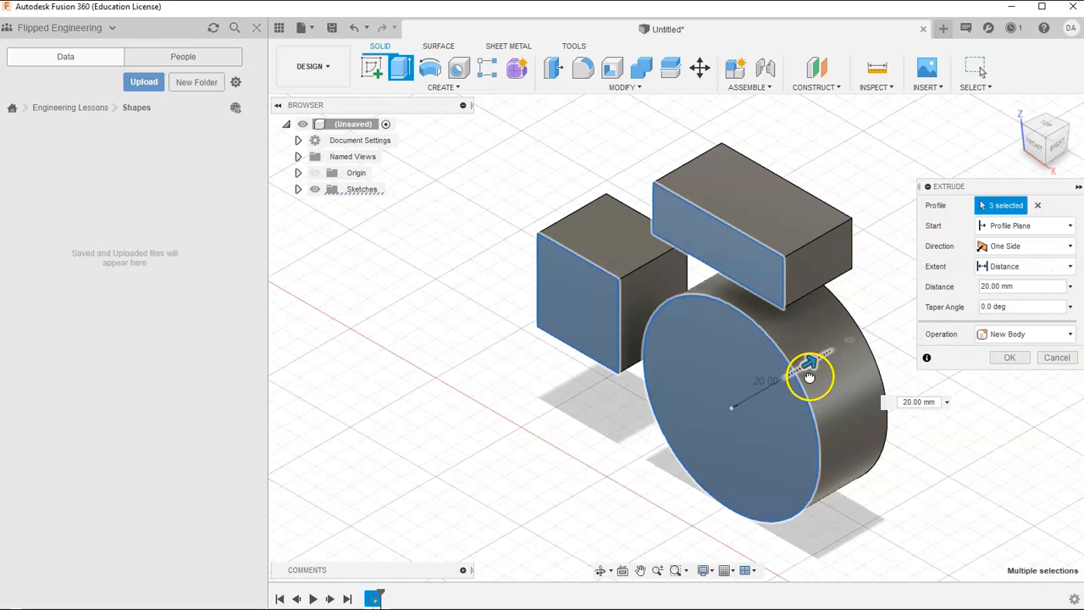
left_click_drag(813, 377, 826, 354)
left_click(1012, 357)
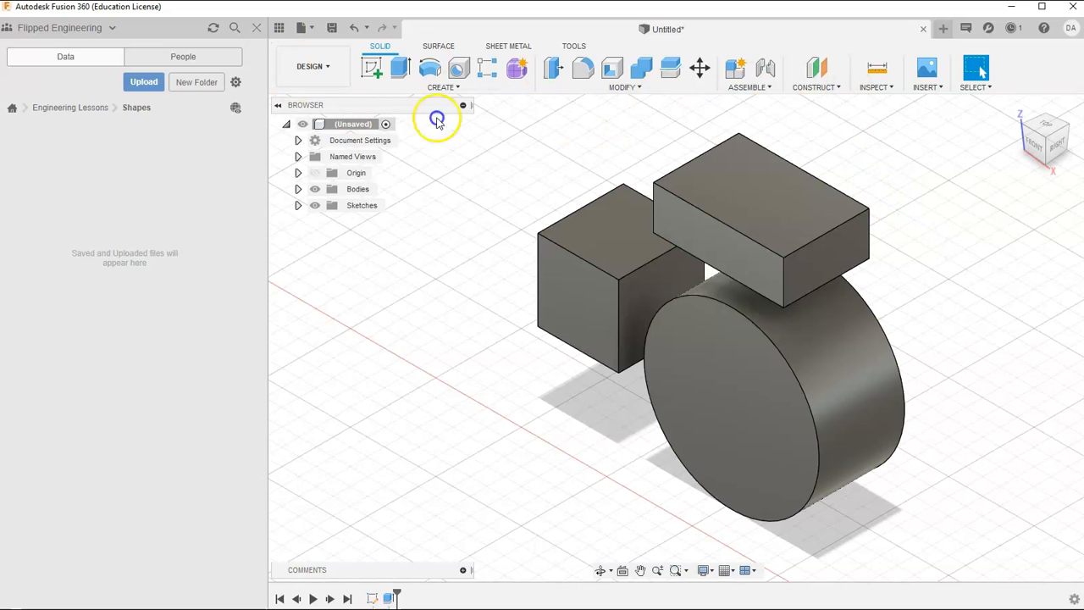
Step: Save the design as Random Extrusions in the Shapes folder of the Engineering Lessons project
left_click(331, 32)
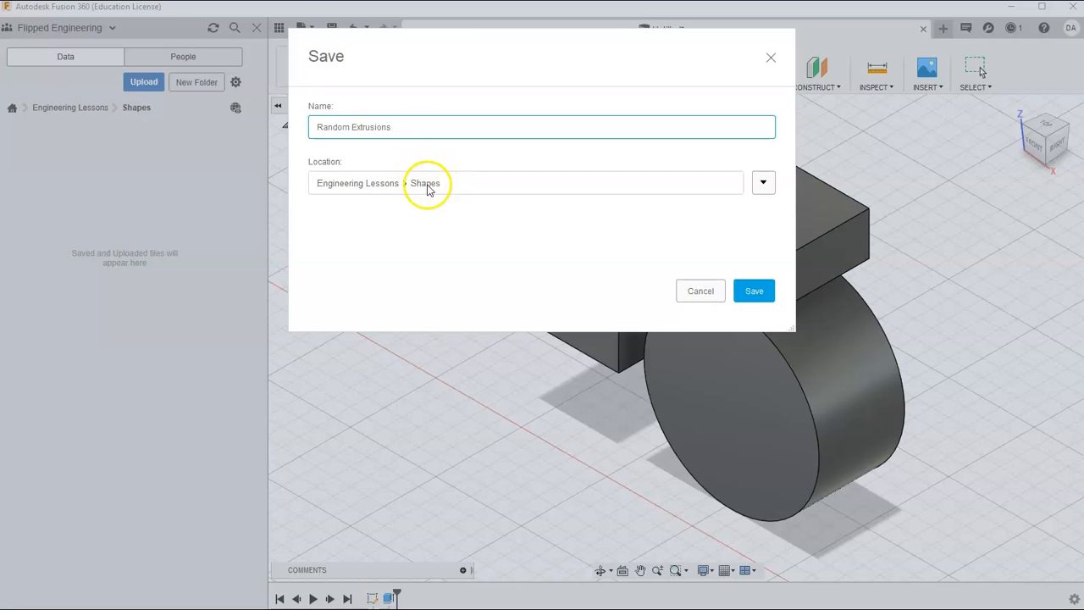
left_click(754, 291)
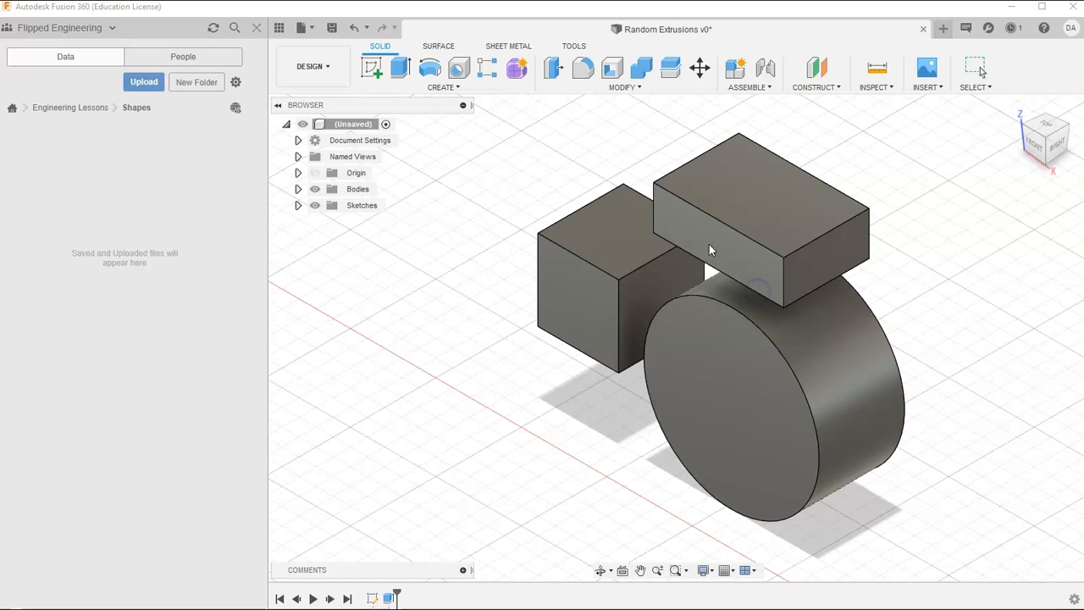